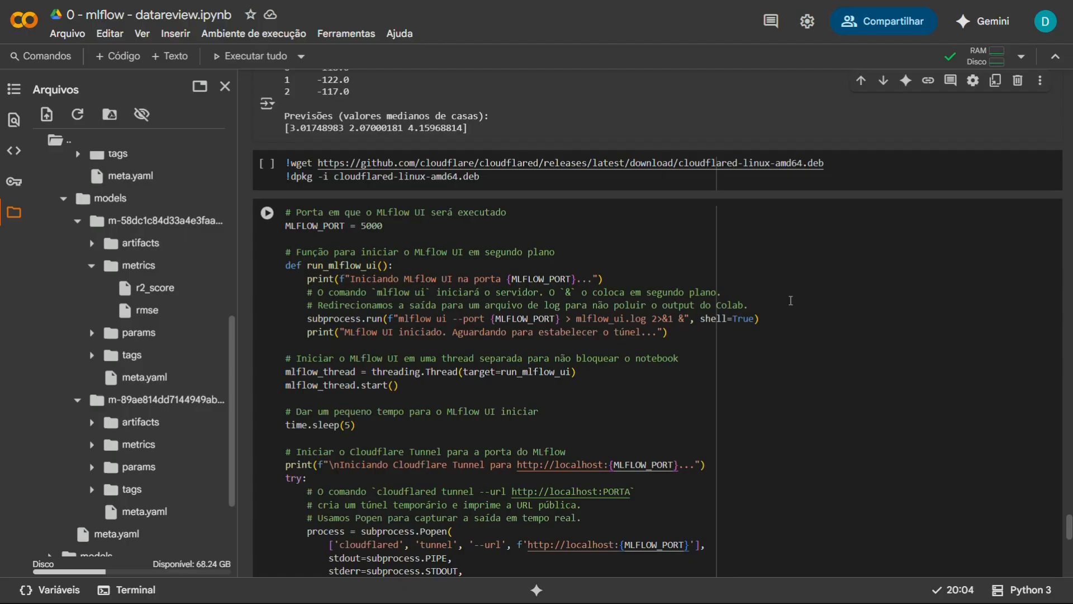
- Run the notebook cell that downloads and installs the cloudflared-linux-amd64.deb package
scroll(791, 301, up, 5)
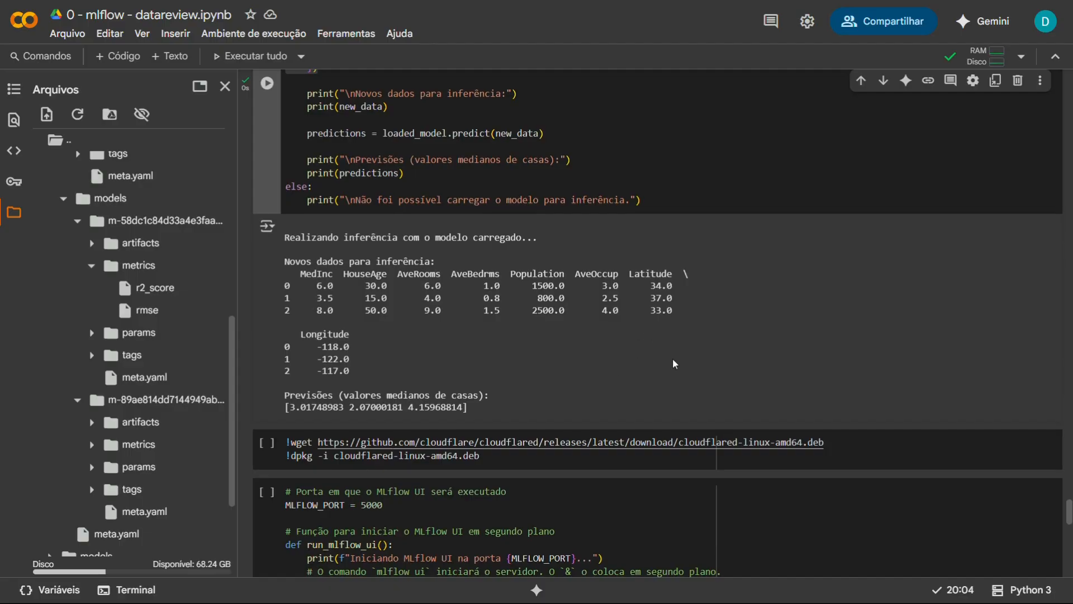
scroll(673, 358, down, 2)
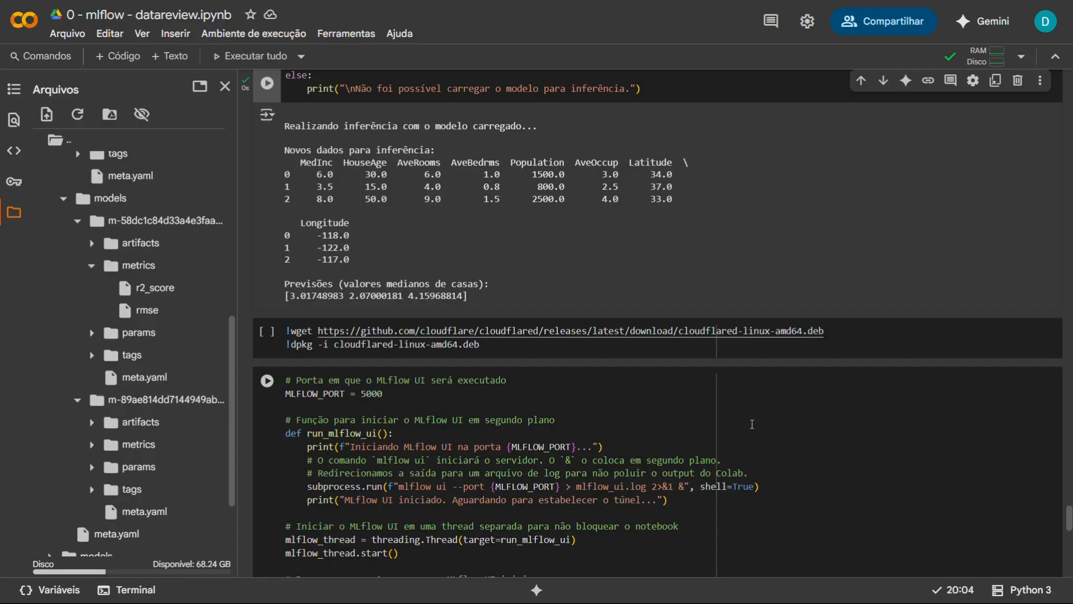
scroll(753, 424, down, 1)
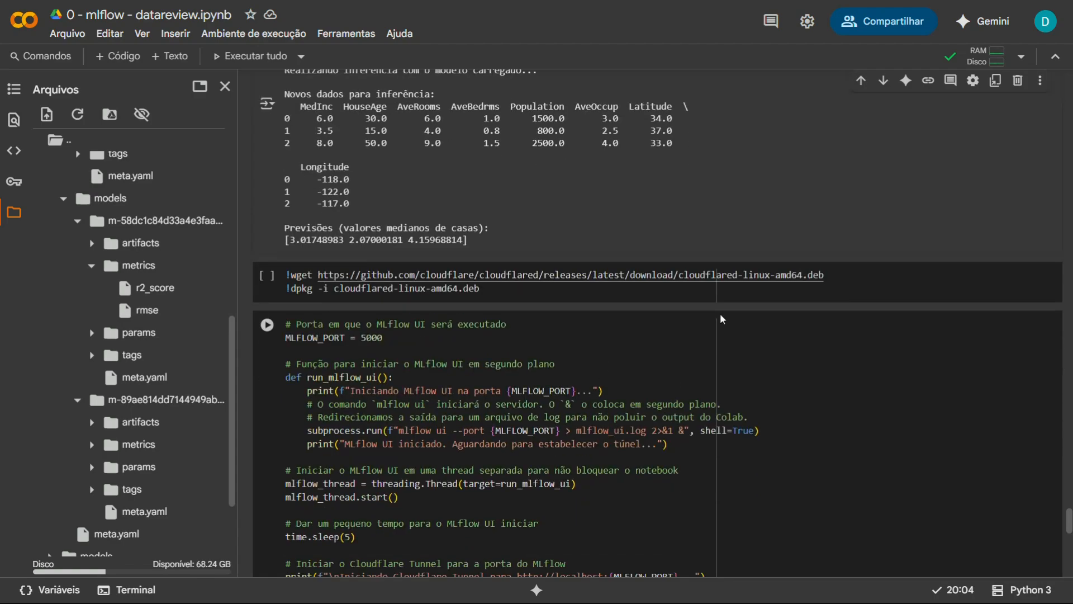
click(714, 275)
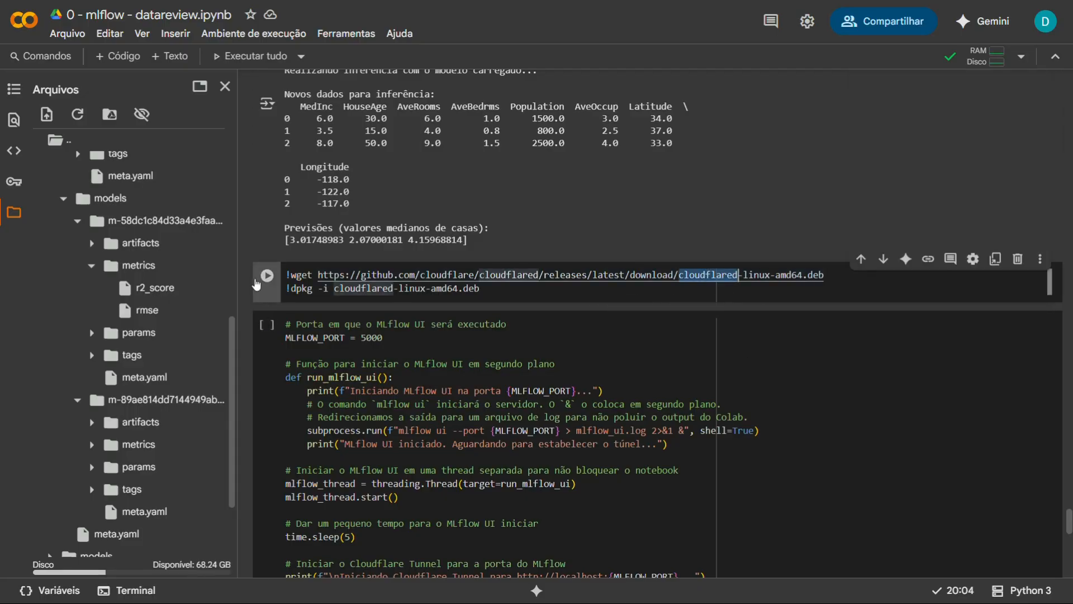
click(268, 276)
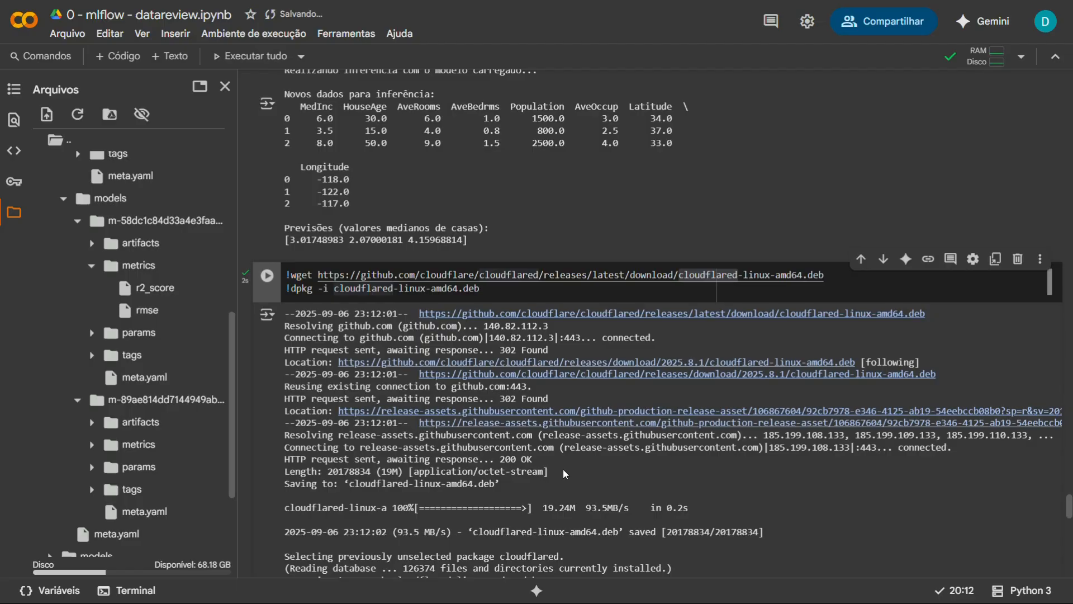
- Run the cell that starts the MLflow UI on port 5000 and opens a Cloudflare tunnel to it
scroll(562, 469, down, 6)
scroll(535, 386, down, 3)
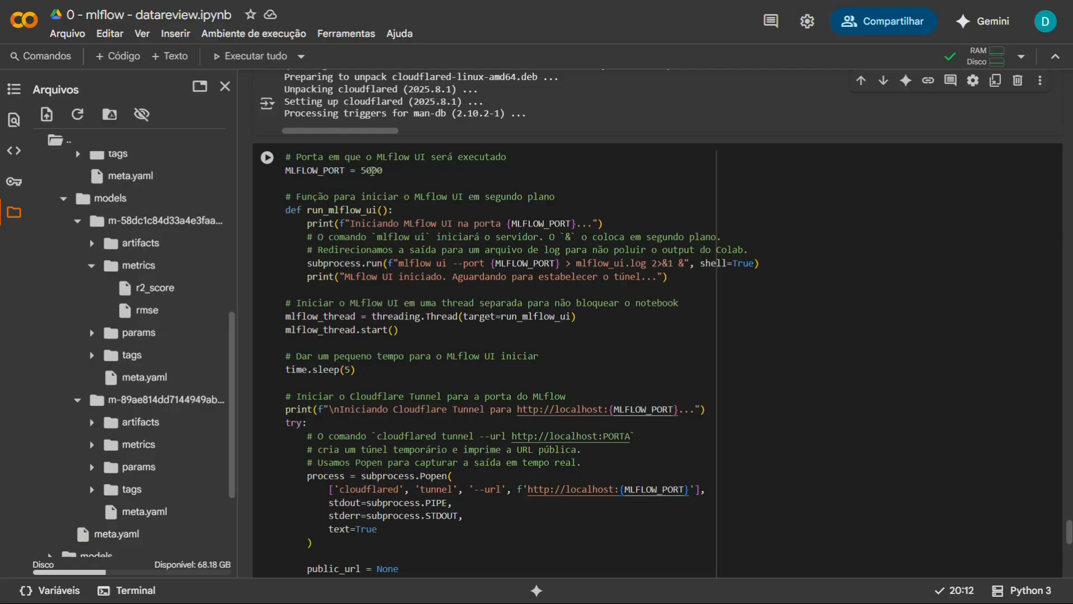
double_click(371, 171)
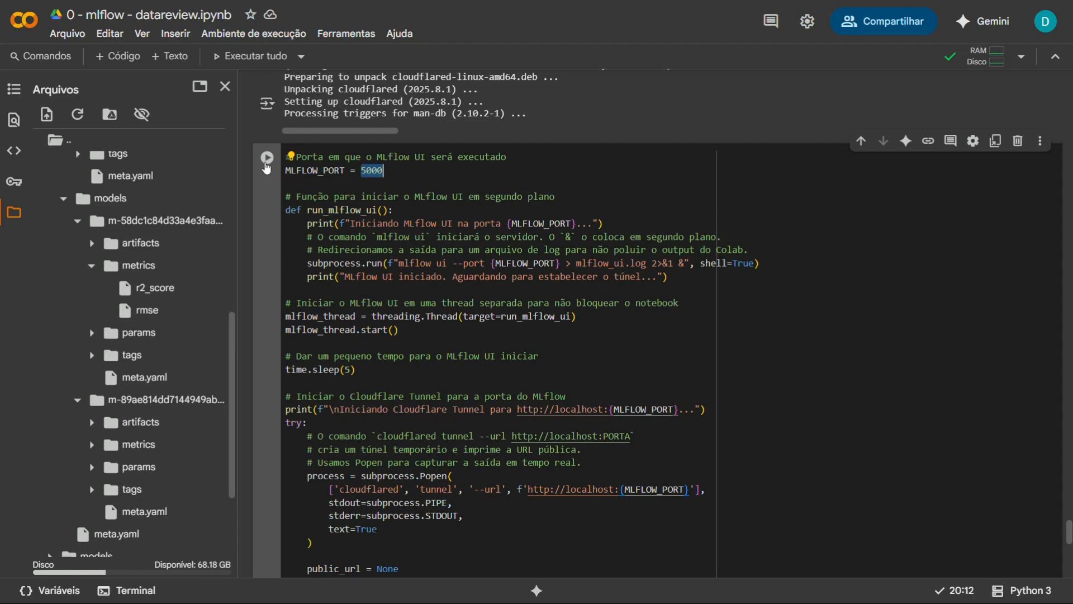
click(266, 165)
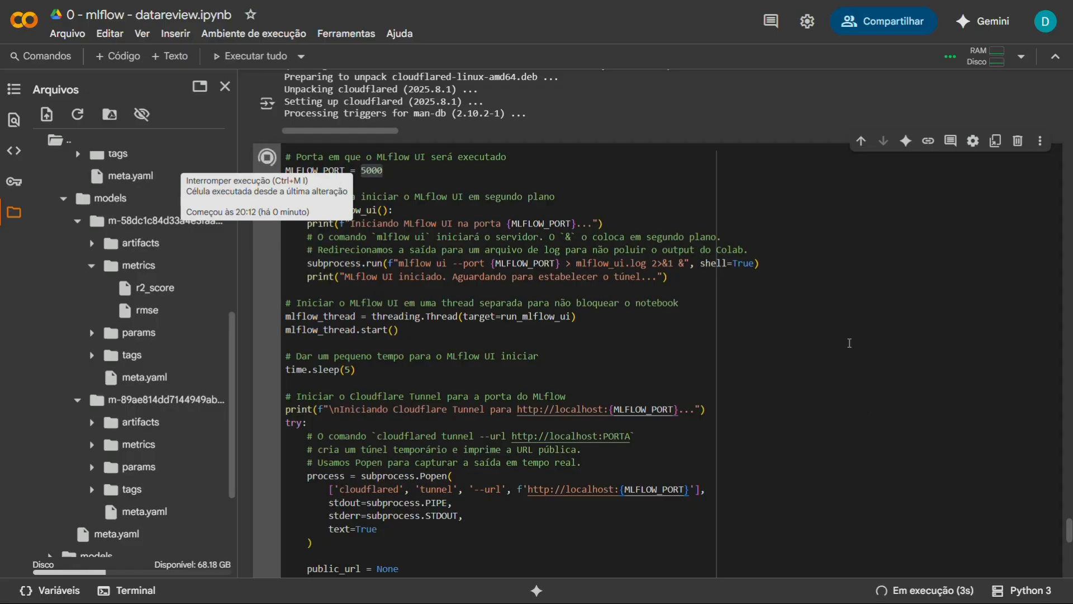
- Open the MLflow UI from the public trycloudflare.com URL in the tunnel cell's output
click(850, 330)
scroll(756, 326, down, 1)
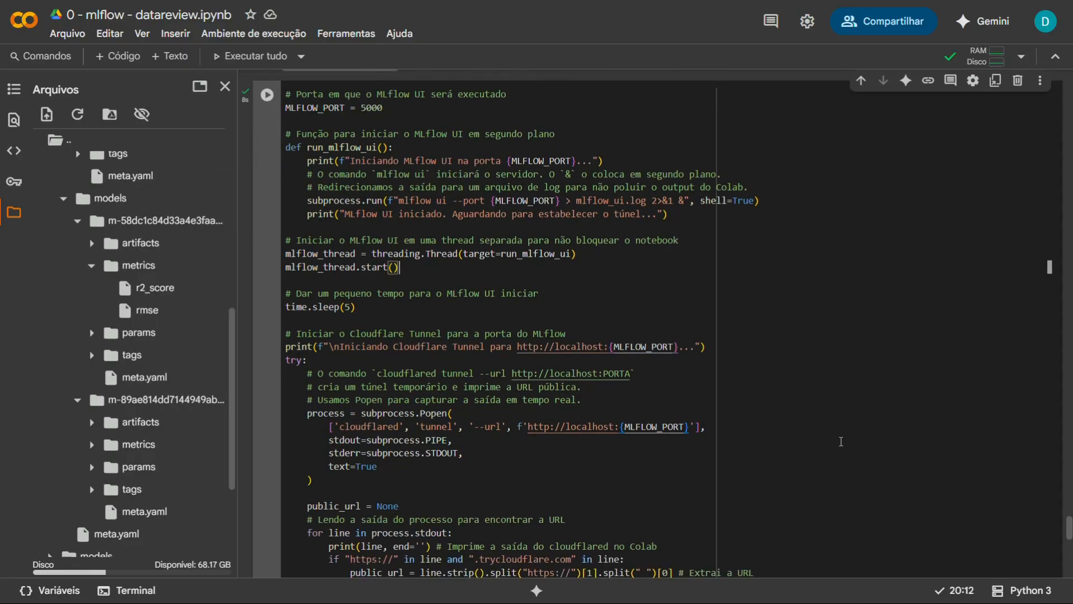
scroll(710, 395, down, 4)
scroll(805, 351, down, 5)
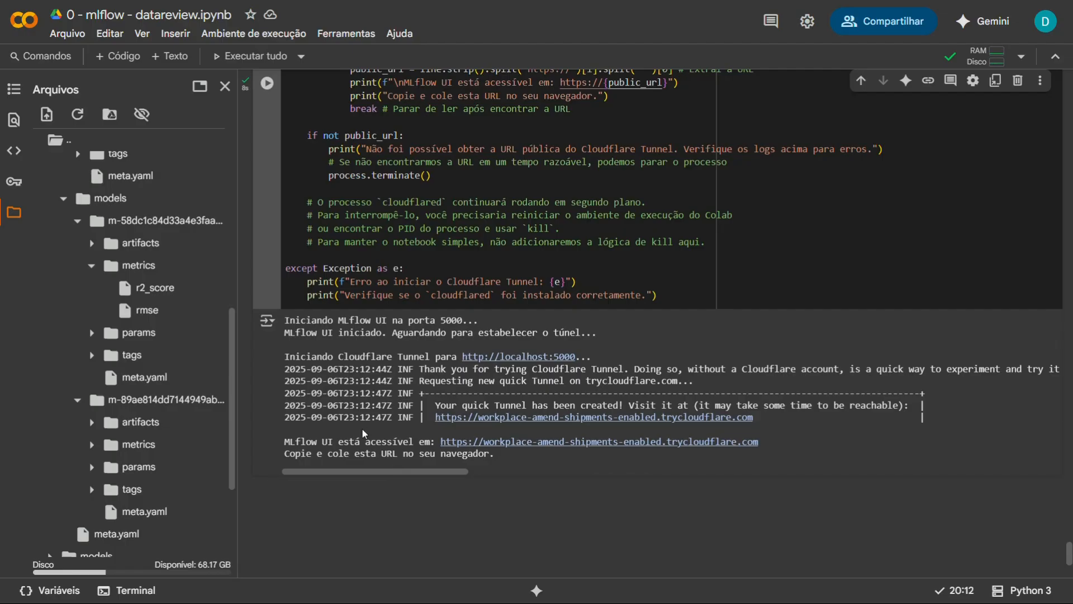
click(622, 442)
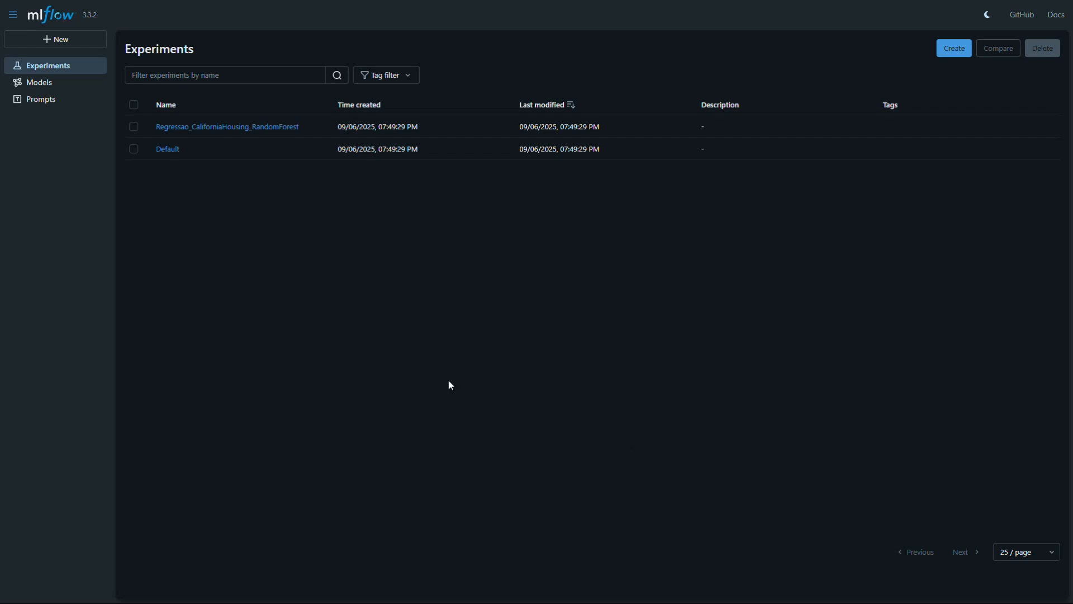
key(ctrl+plus)
key(ctrl+plus)
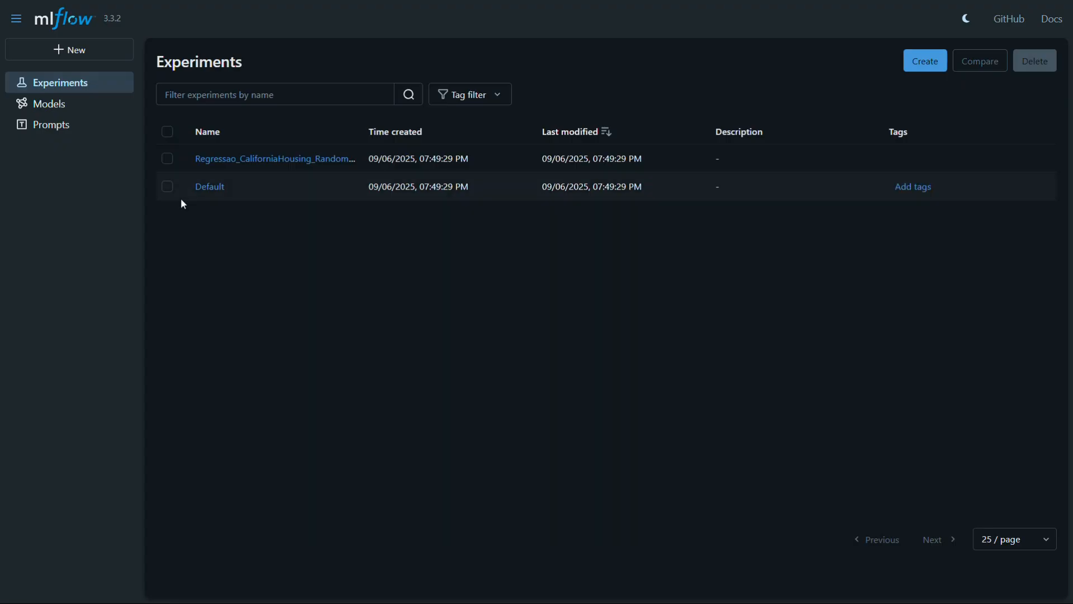
- Examine the experiments list, including row selection, the name filter and the tag filter options
click(167, 160)
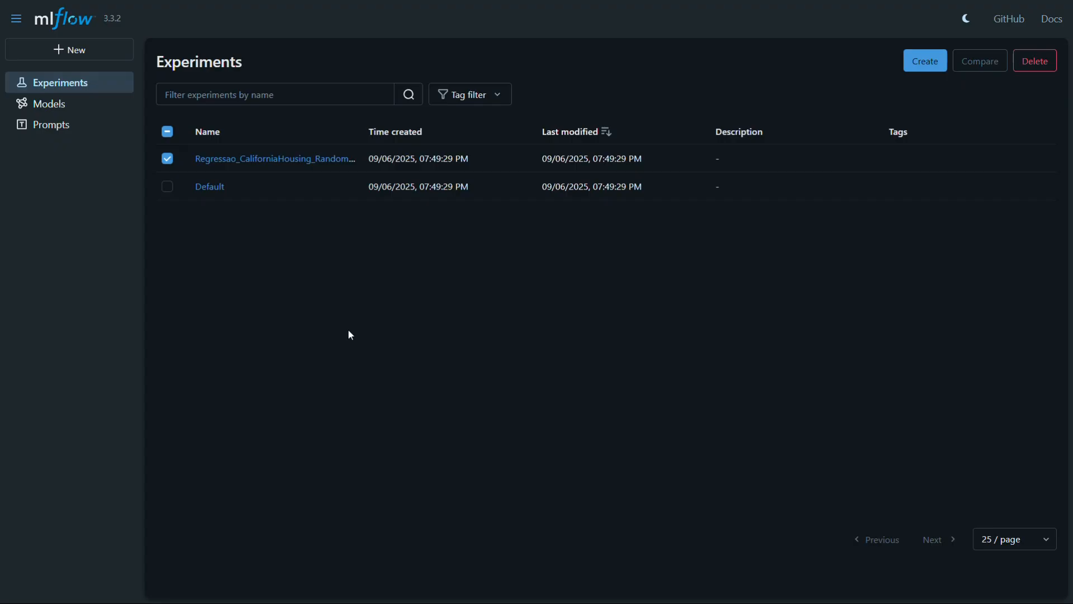
click(224, 97)
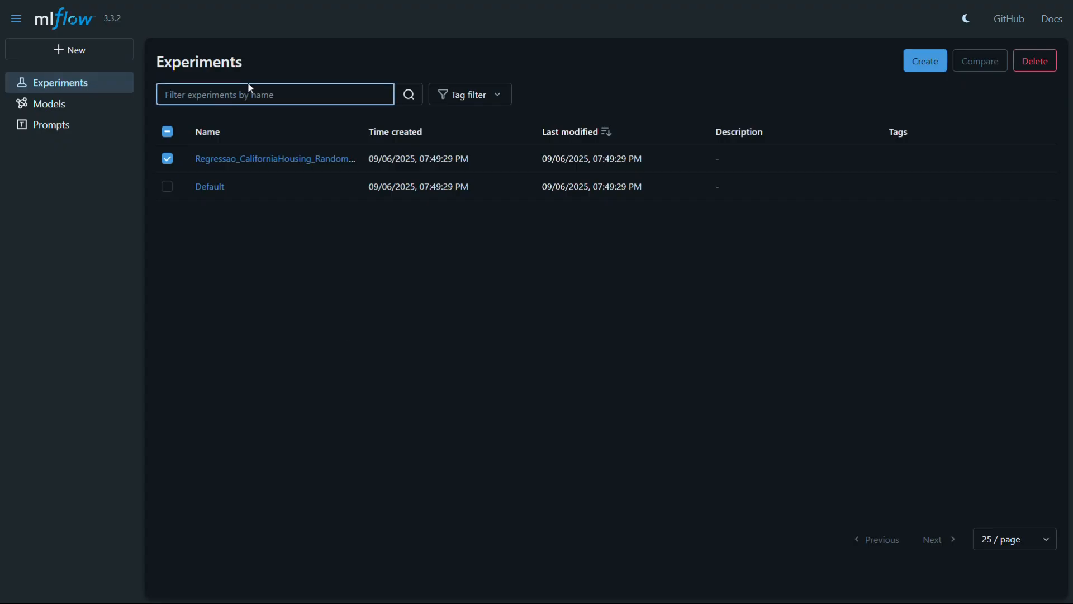
click(510, 97)
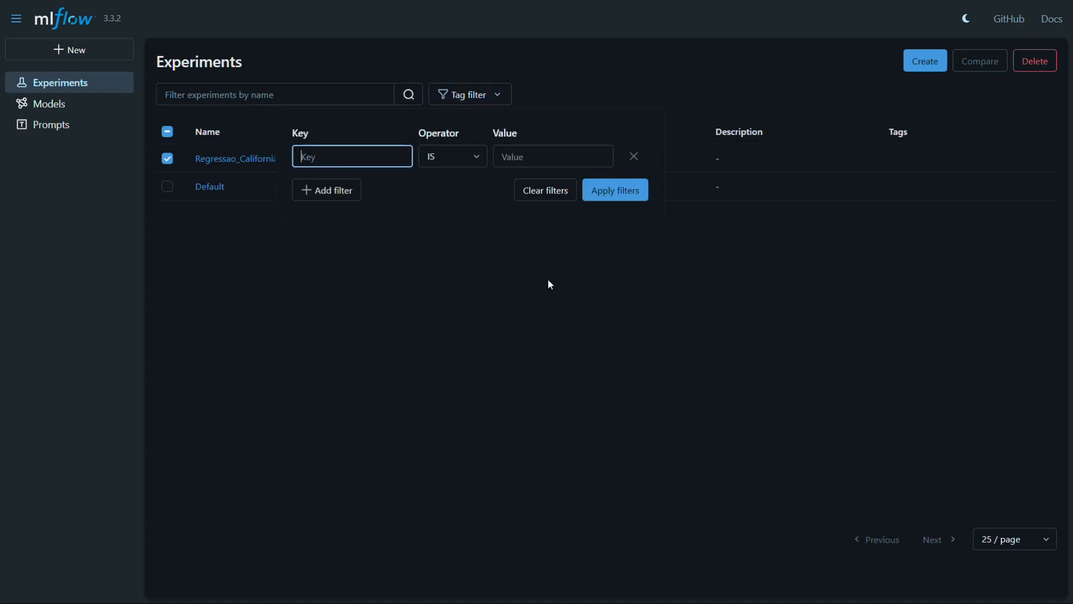
click(636, 330)
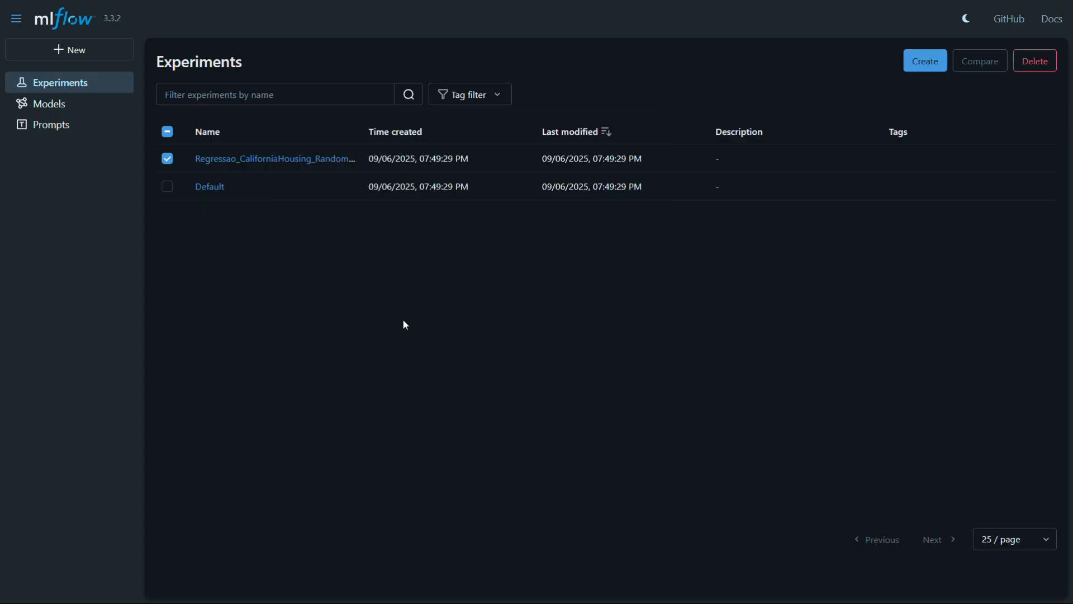
key(ctrl+plus)
key(ctrl+plus)
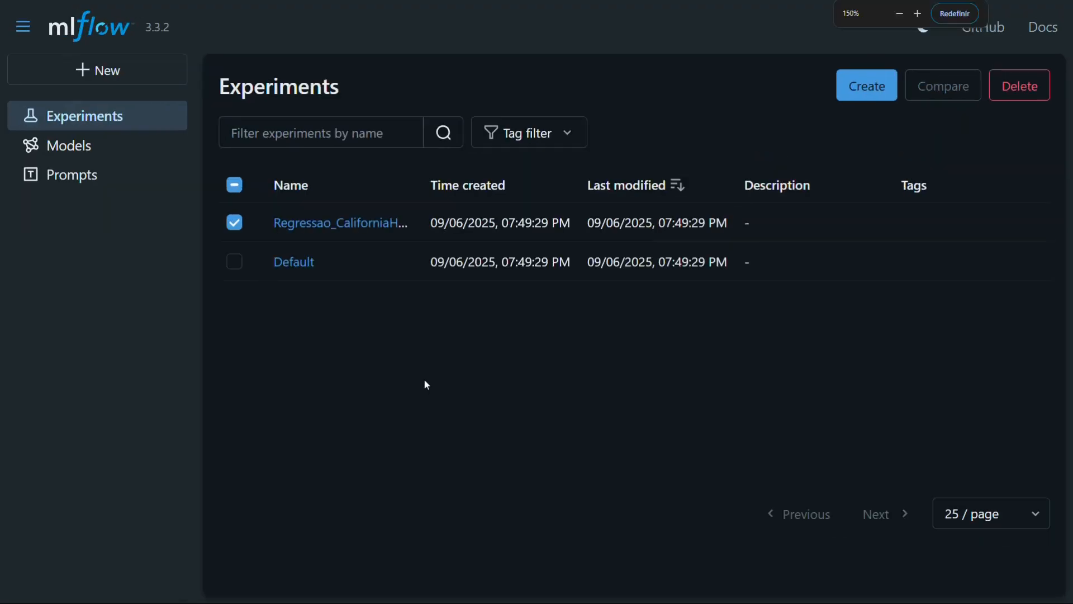
key(ctrl+minus)
key(ctrl+minus)
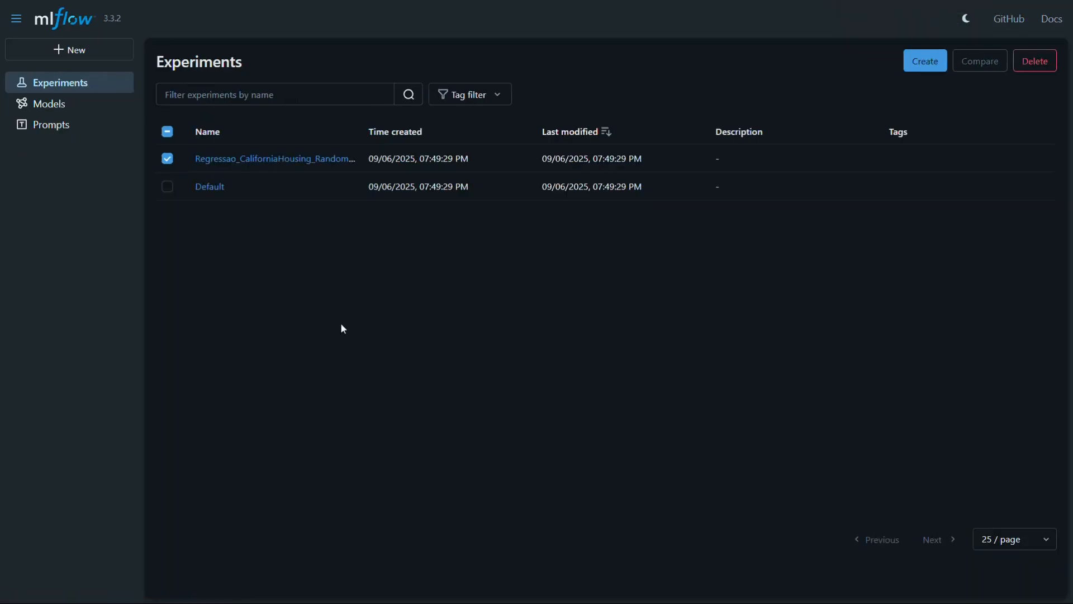
click(167, 160)
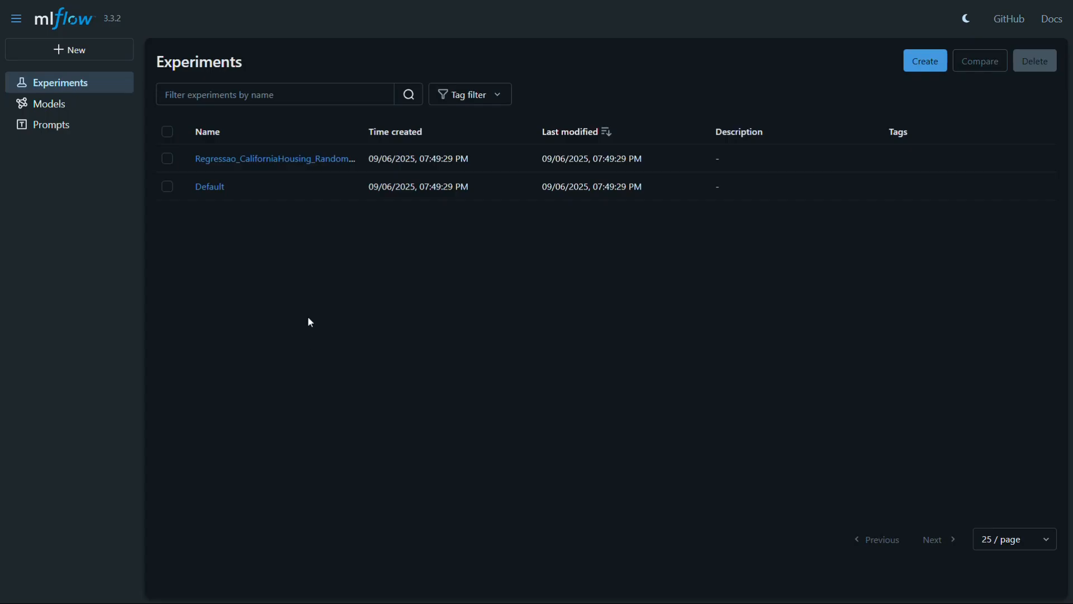
- View the registered RandomForestRegressorModel and its versions, dismissing the Model Registry introduction
click(48, 109)
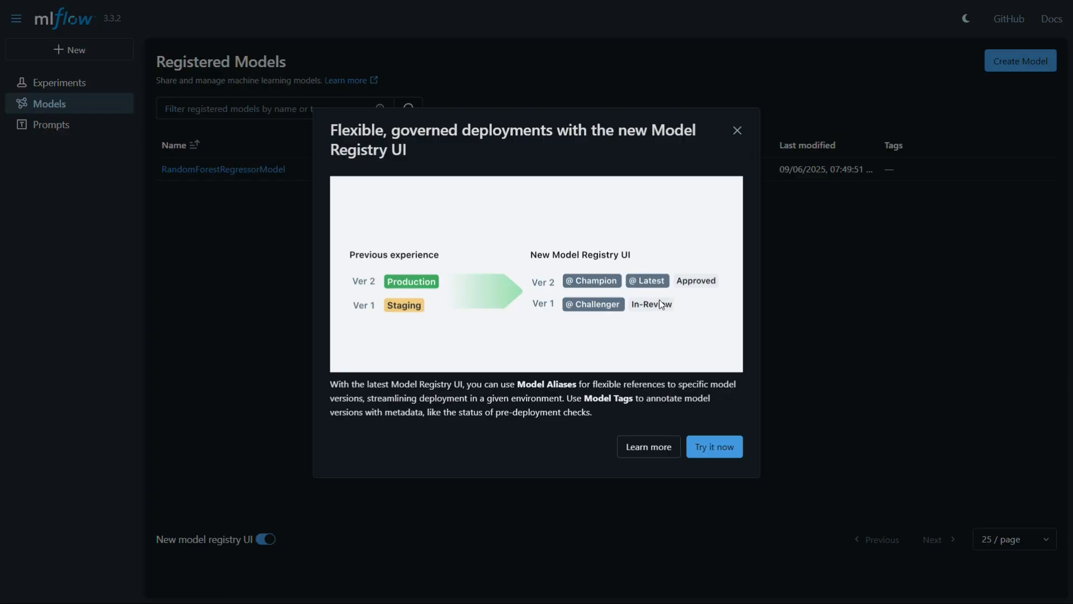
click(736, 138)
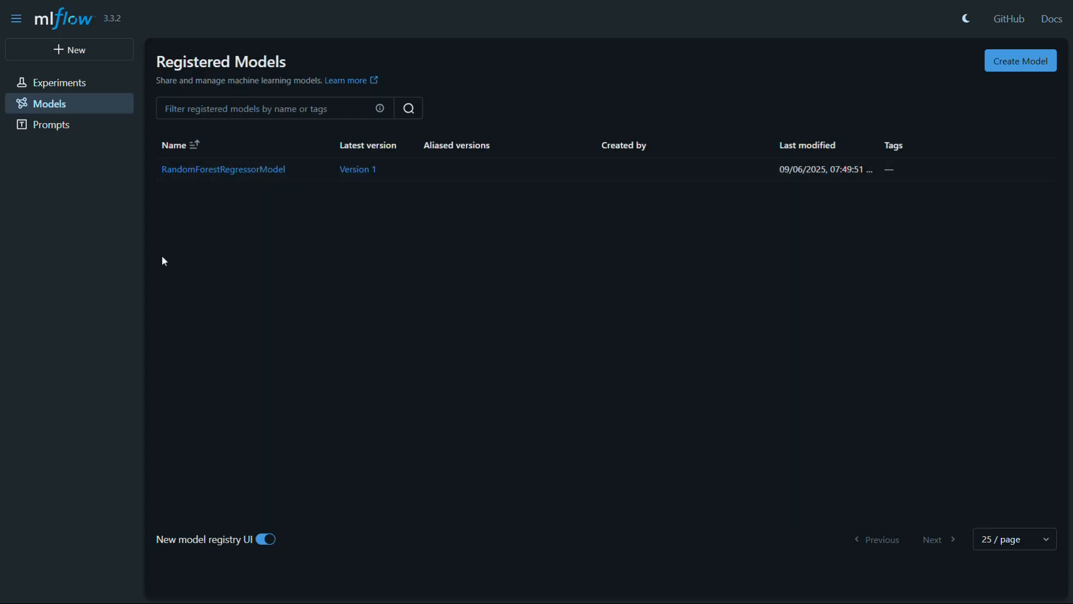
click(209, 171)
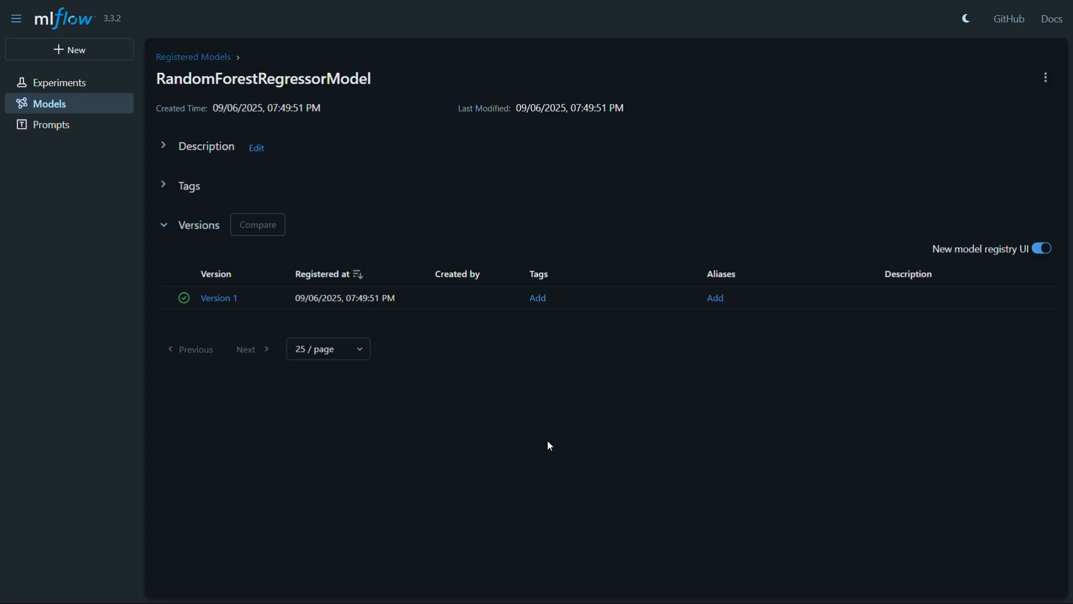
- Switch back to the Colab notebook and copy the registered_model_name="RandomForestRegressorModel", argument from the first run's log_model call
key(alt+Tab)
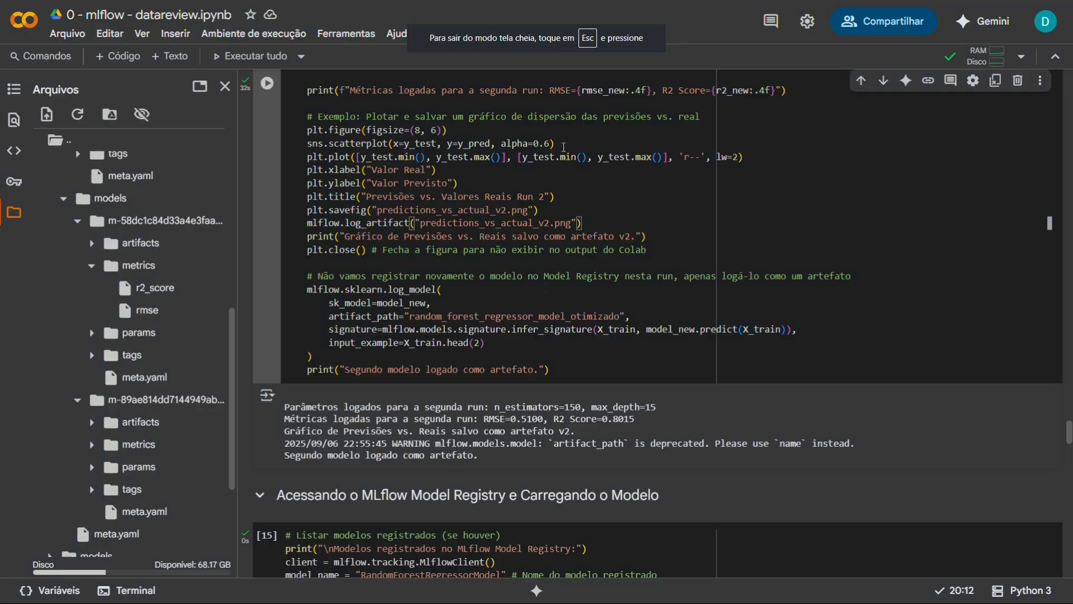
scroll(773, 373, up, 10)
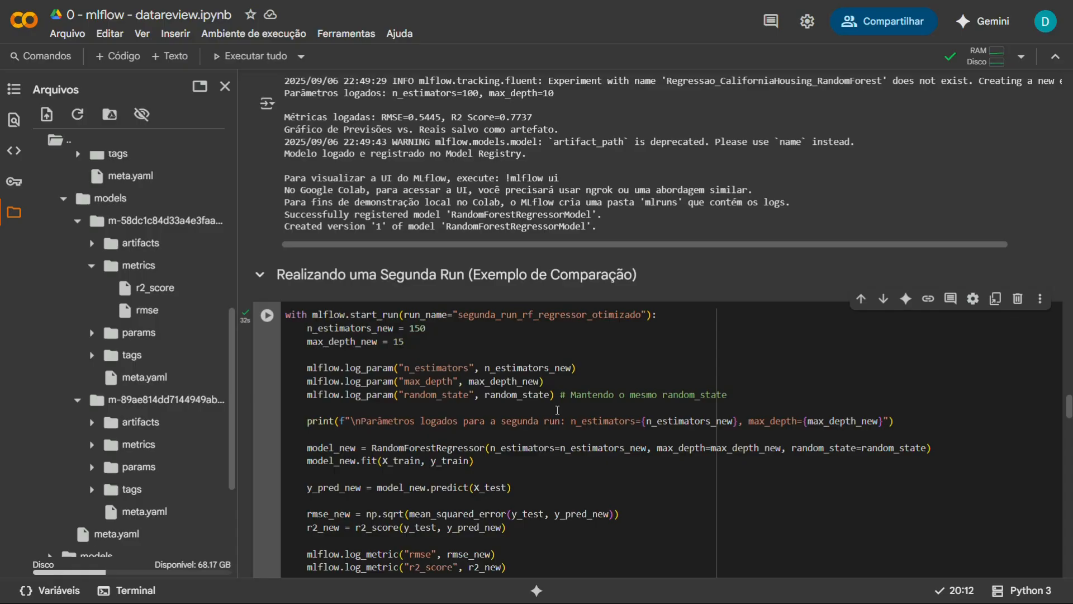
scroll(557, 410, down, 6)
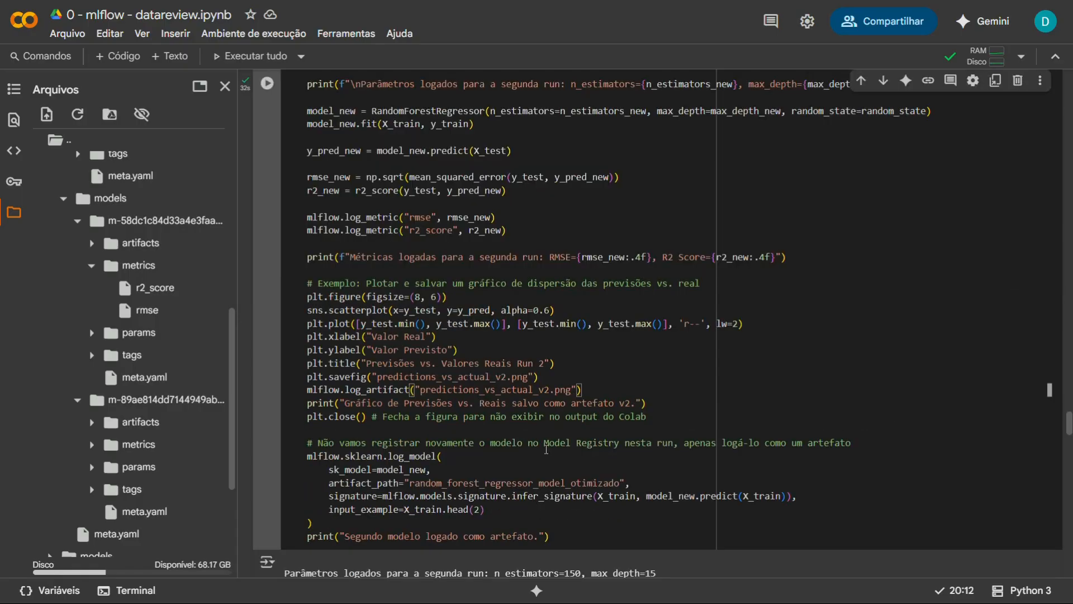
scroll(624, 460, up, 15)
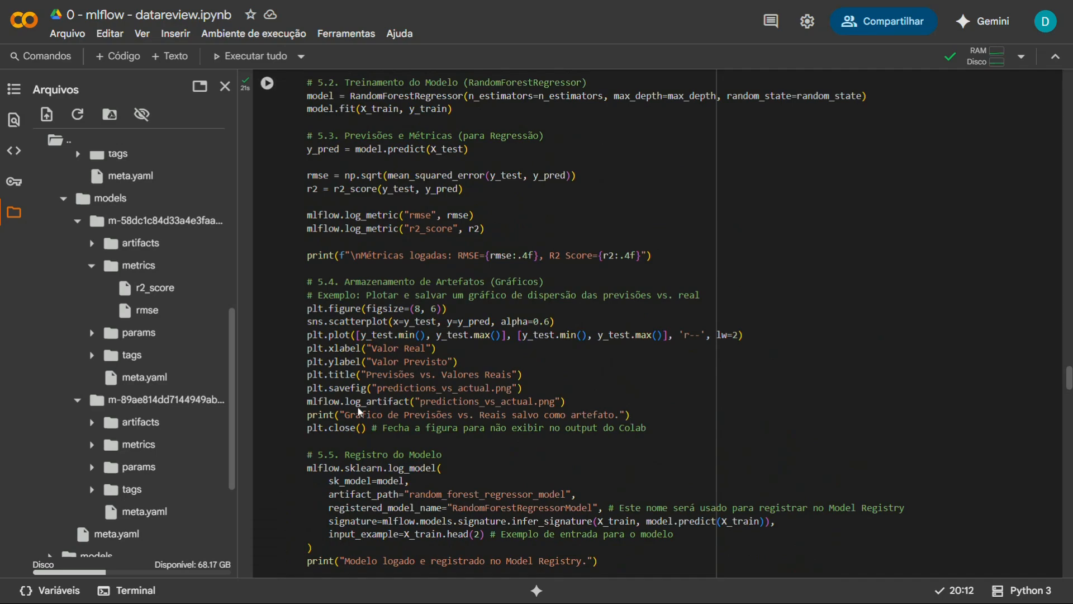
scroll(630, 417, down, 2)
scroll(495, 384, down, 1)
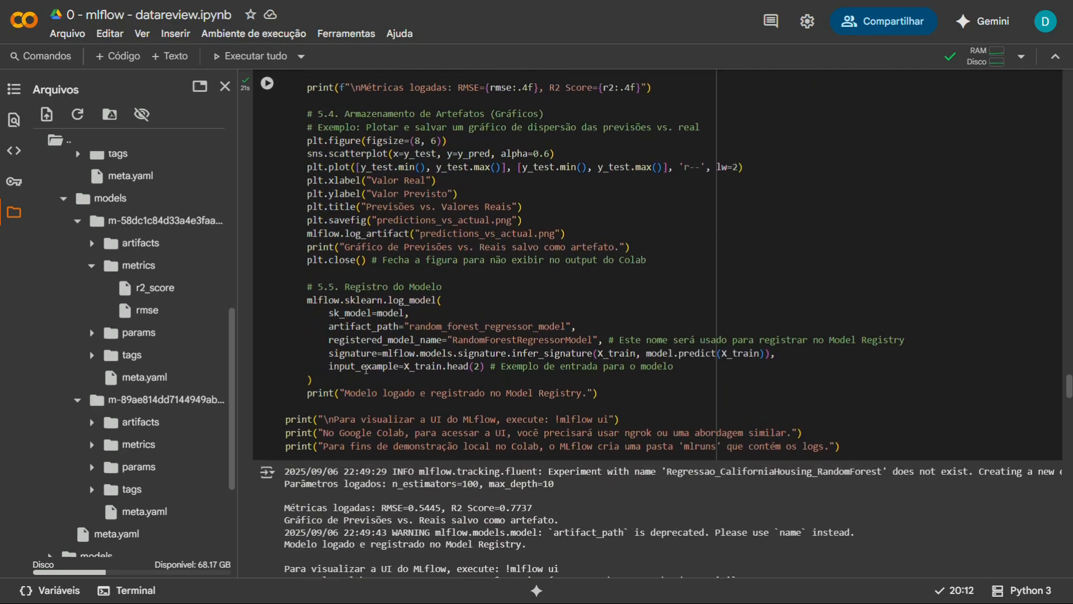
double_click(393, 340)
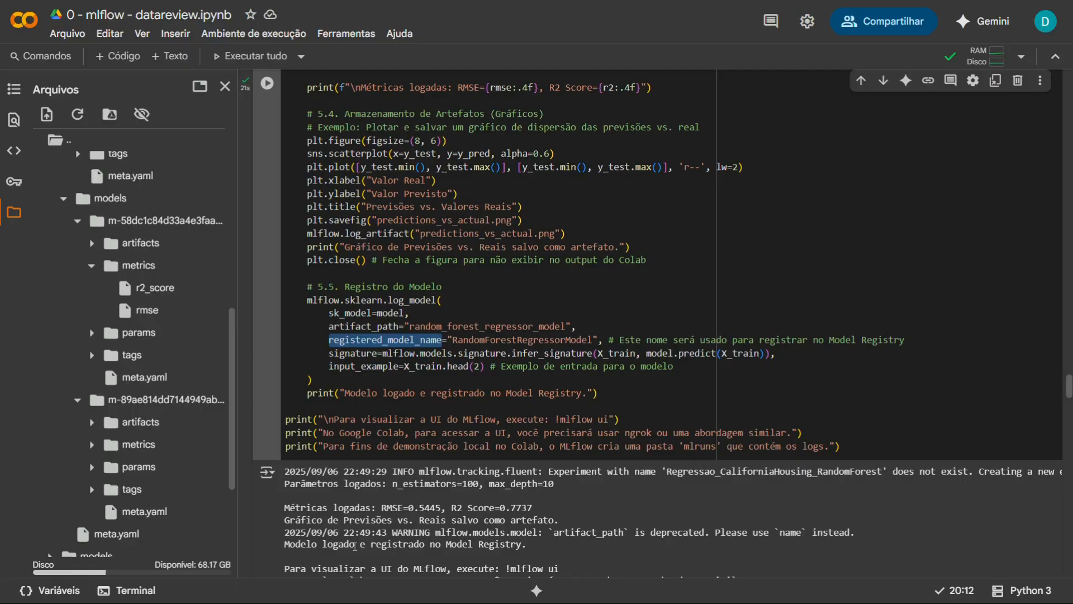
mouse_move(614, 354)
click(903, 417)
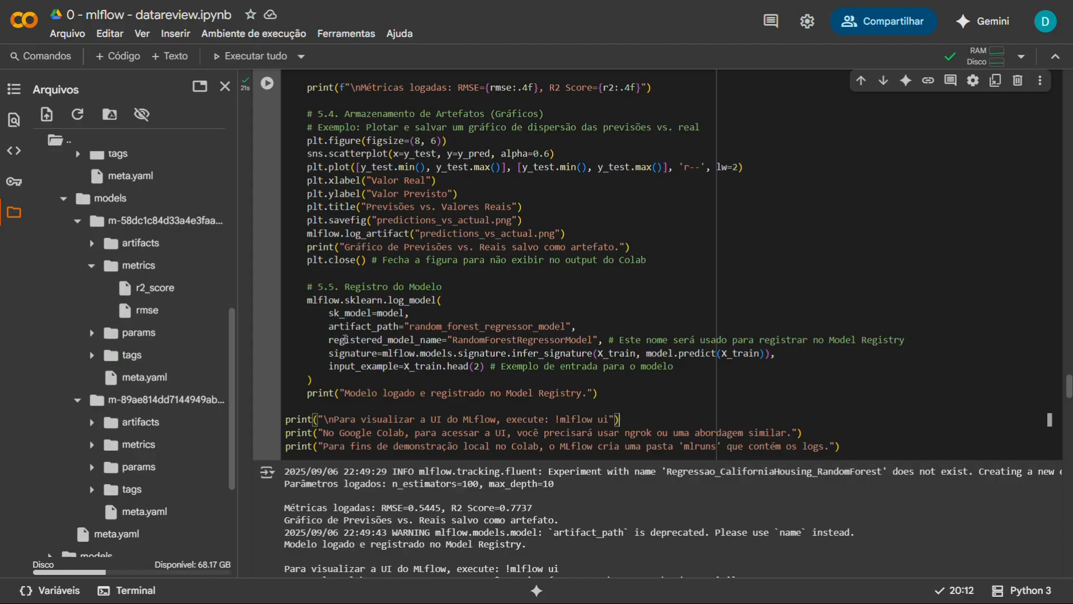
drag(331, 342, 604, 340)
key(ctrl+c)
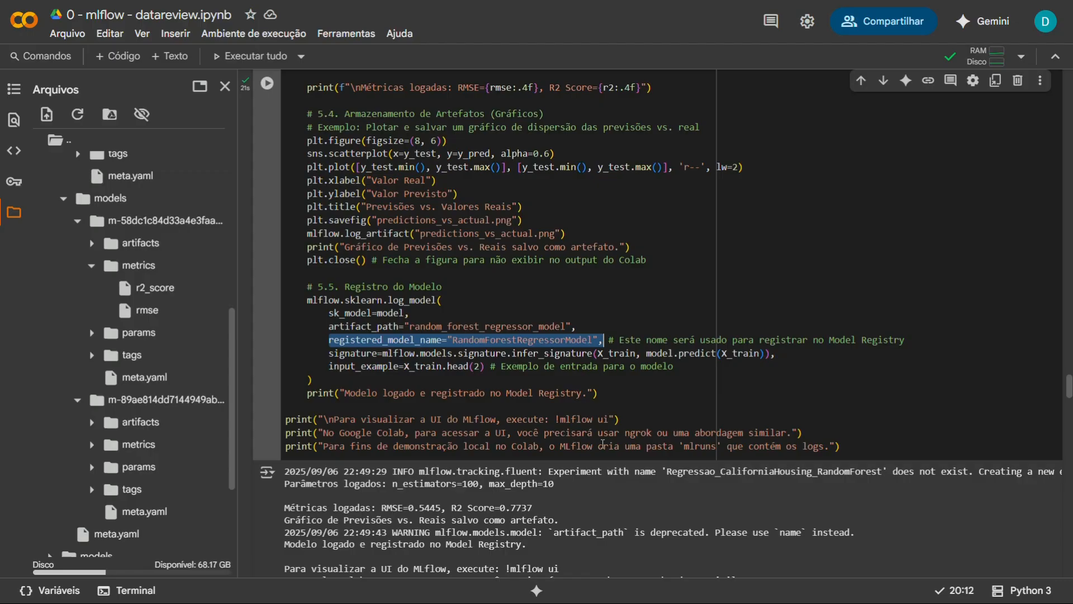
- Add registered_model_name="RandomForestRegressorModel", below artifact_path in the second run's log_model call and rerun that cell
scroll(637, 303, down, 8)
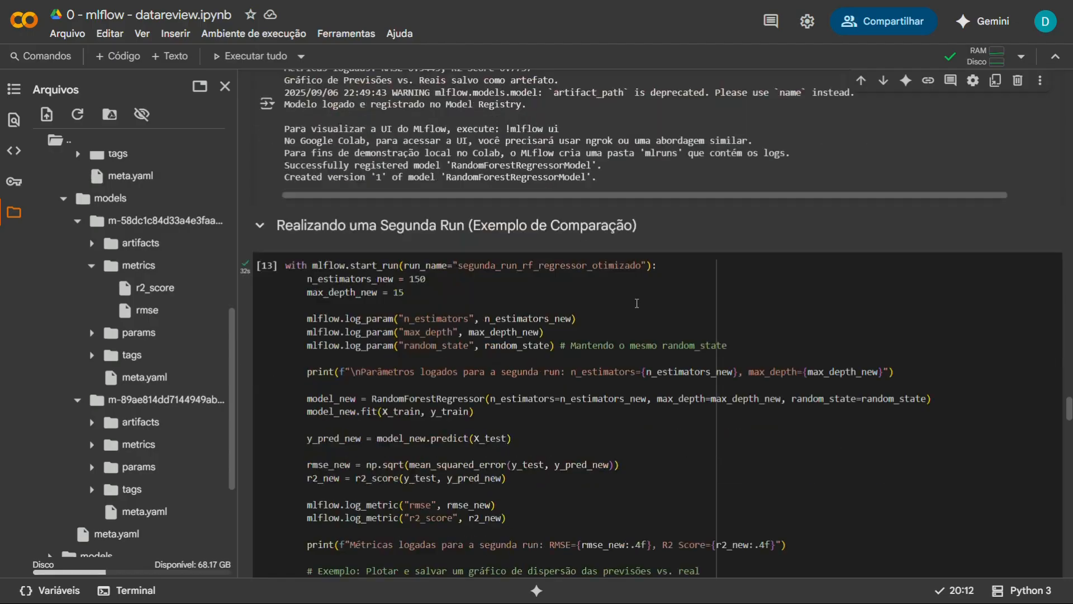
scroll(637, 303, down, 4)
scroll(640, 280, up, 8)
scroll(643, 262, down, 11)
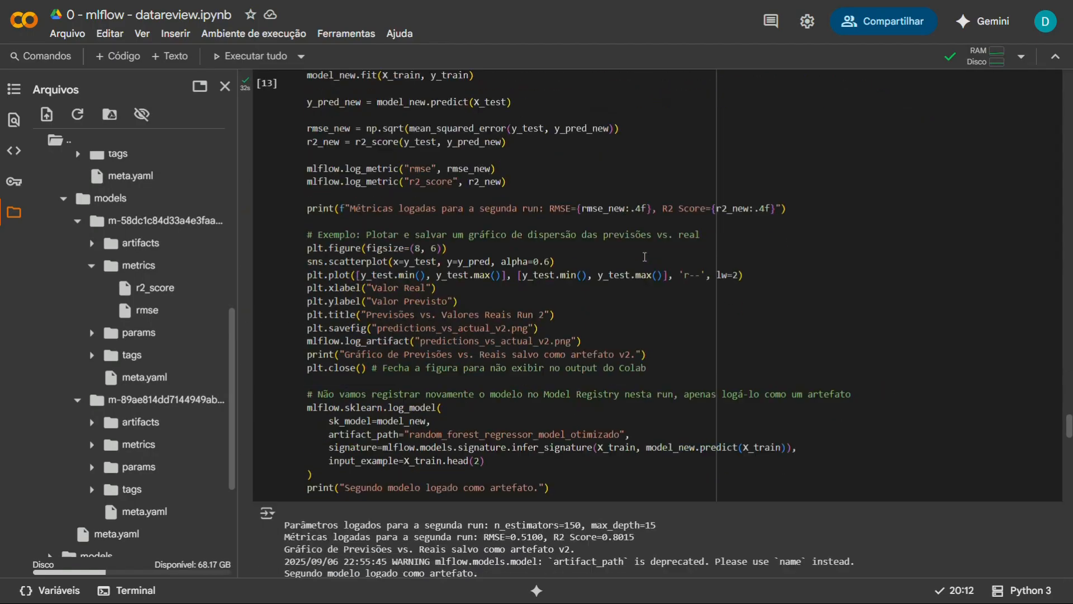
scroll(645, 256, down, 2)
click(640, 318)
key(Return)
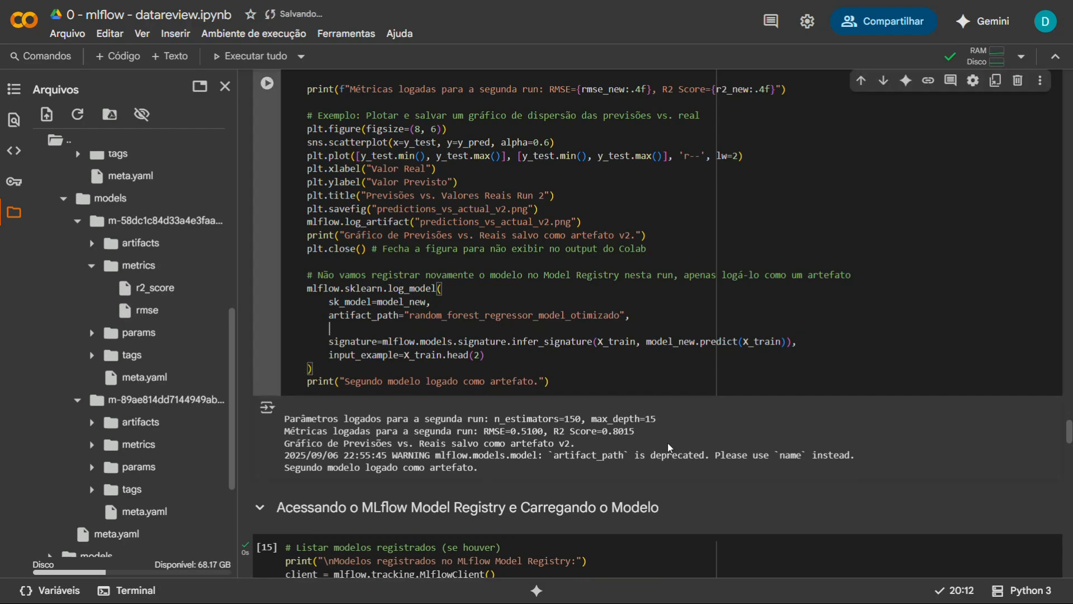
key(ctrl+v)
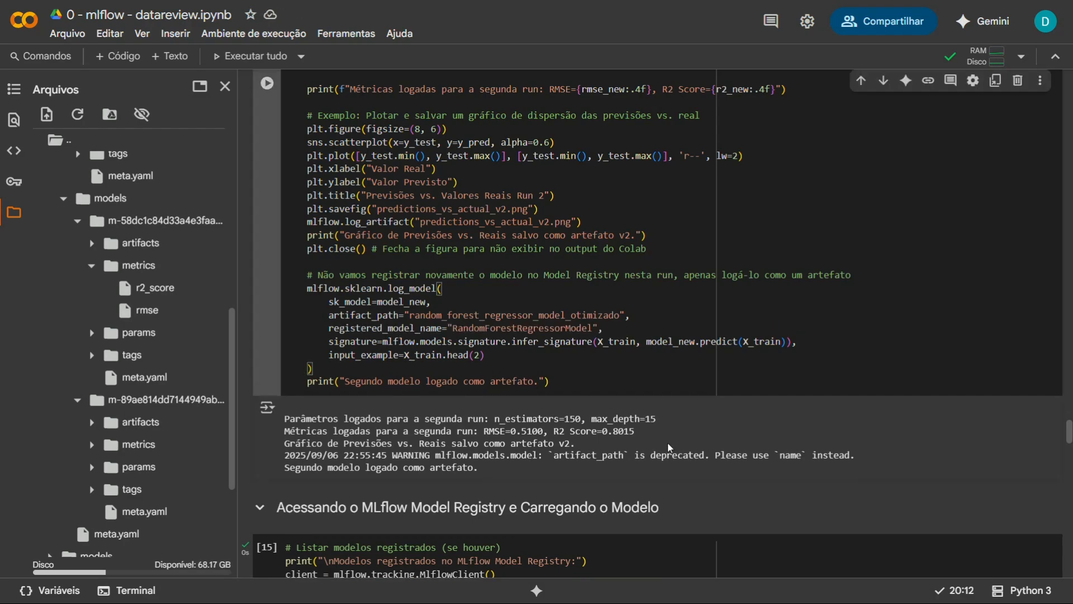
click(851, 319)
key(ctrl+Return)
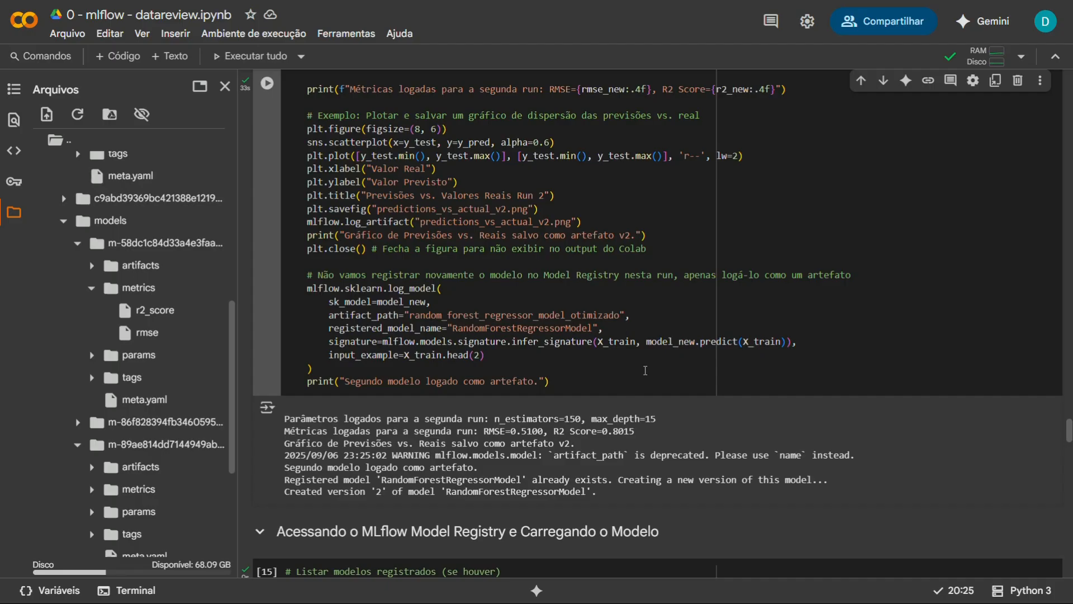
- Switch to the MLflow UI and compare Version 1 and Version 2 of RandomForestRegressorModel
key(alt+Tab)
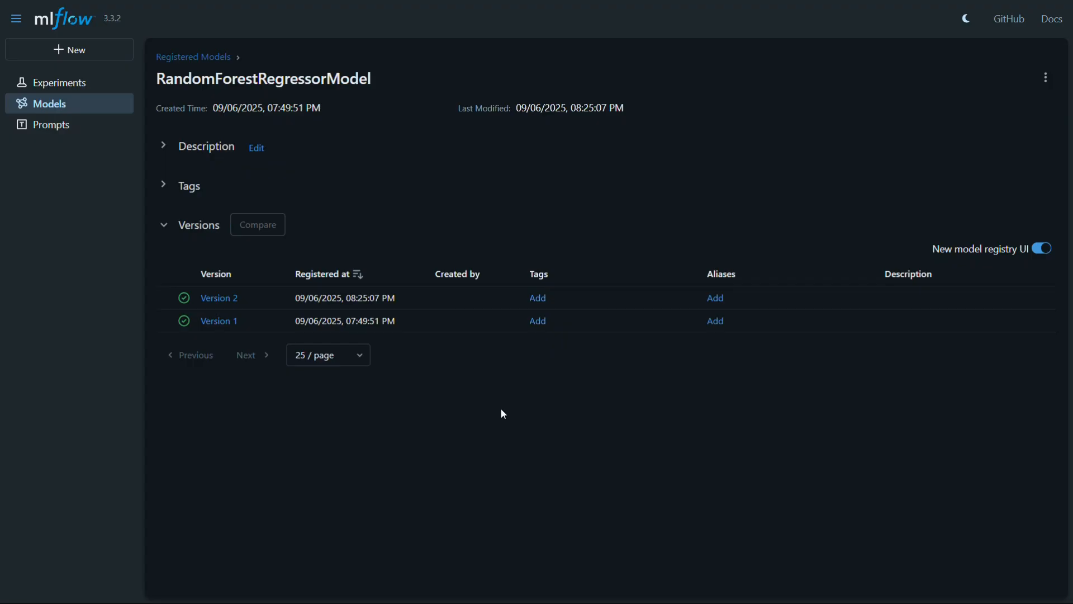
drag(371, 78, 155, 78)
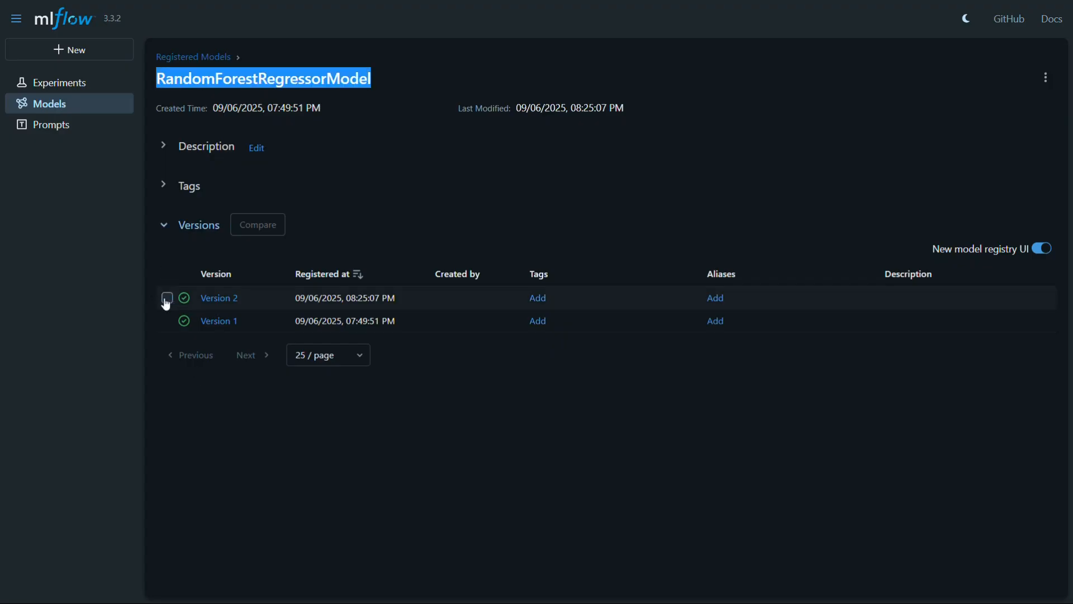
click(541, 501)
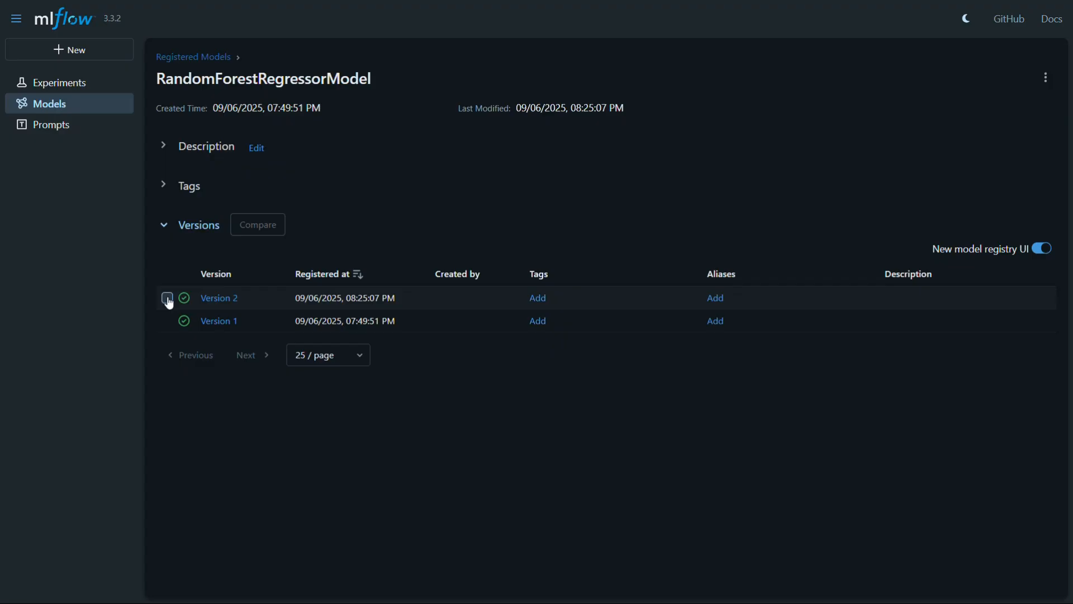
click(167, 298)
click(167, 322)
click(259, 226)
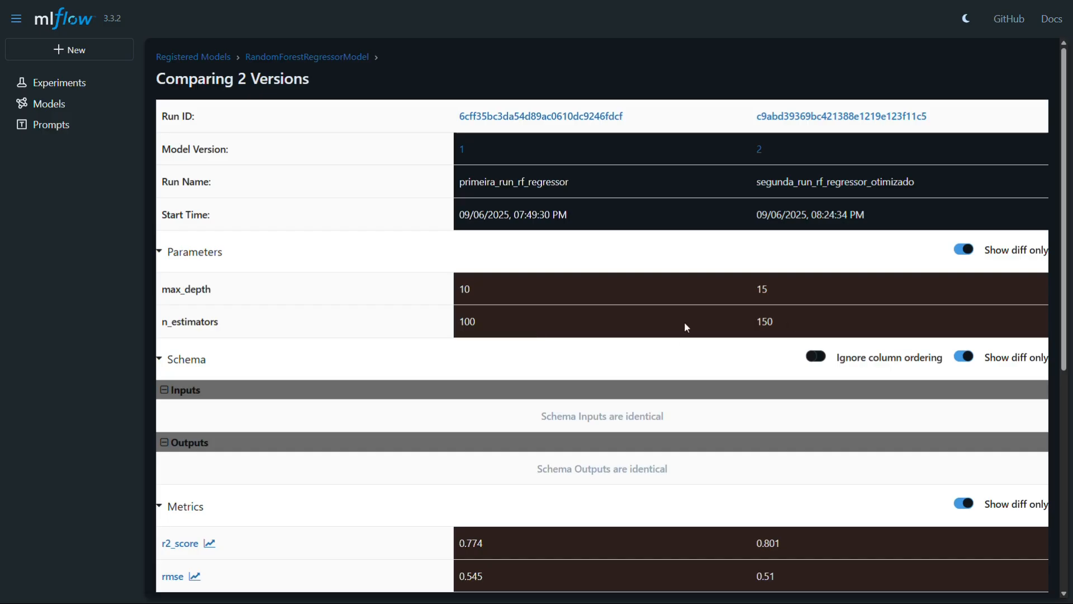
- Examine the r2_score and rmse metrics of both model versions in the comparison
scroll(687, 327, down, 2)
scroll(687, 327, down, 2)
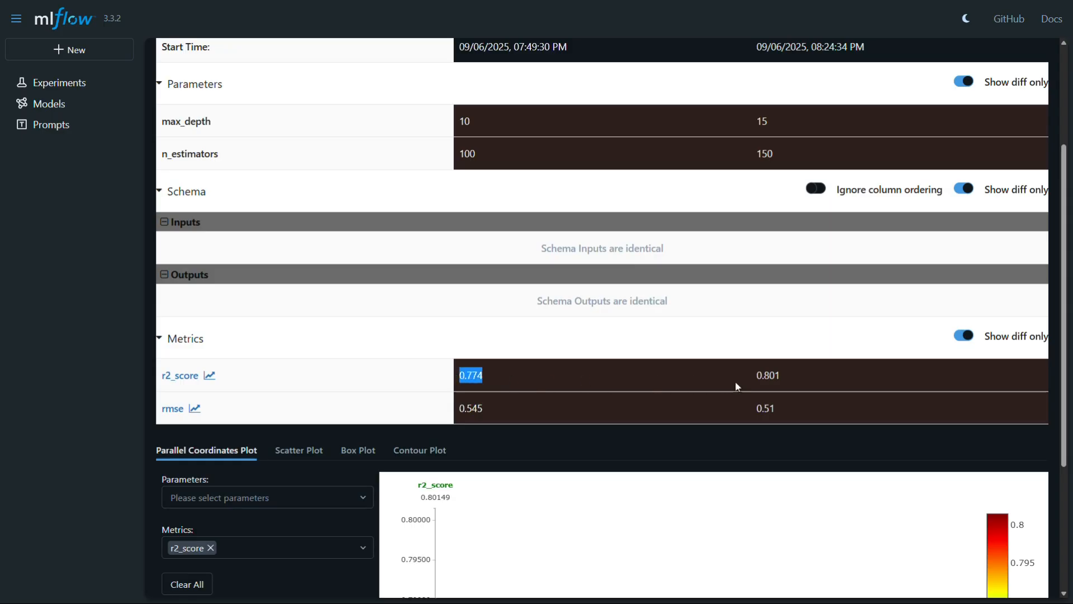
drag(737, 386, 822, 379)
drag(456, 410, 834, 411)
click(834, 411)
scroll(589, 411, down, 1)
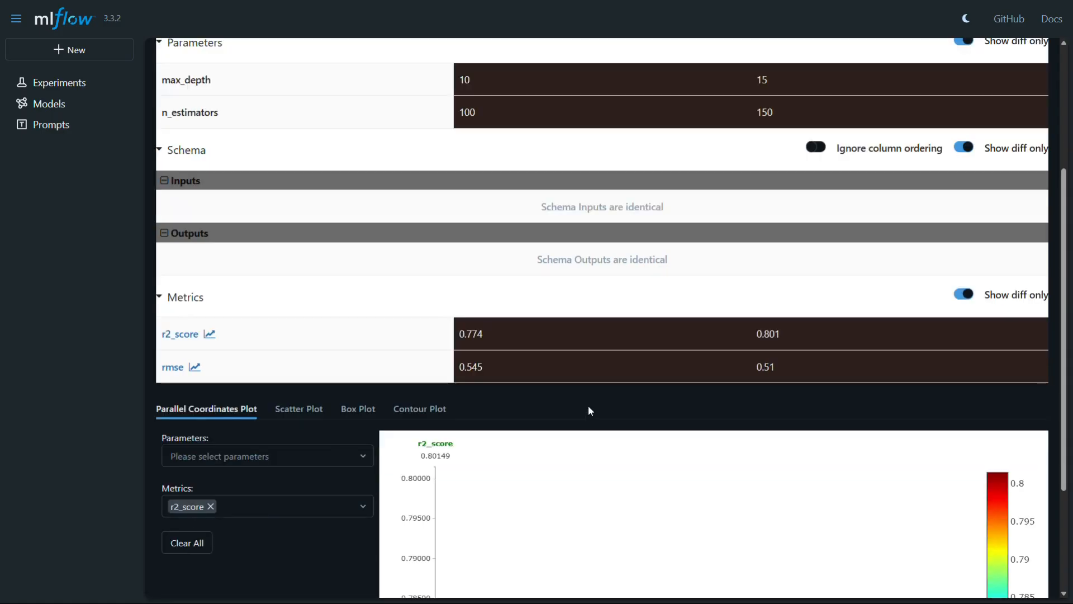
scroll(588, 411, up, 1)
drag(459, 380, 779, 381)
- Add the n_estimators parameter to the parallel coordinates plot alongside r2_score
scroll(779, 381, down, 4)
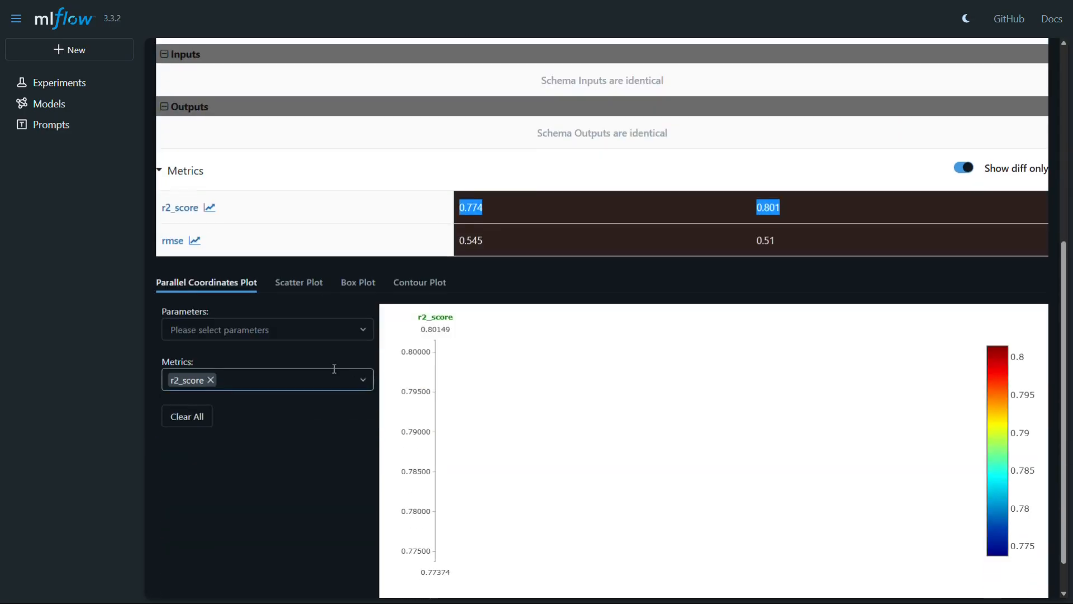
click(348, 332)
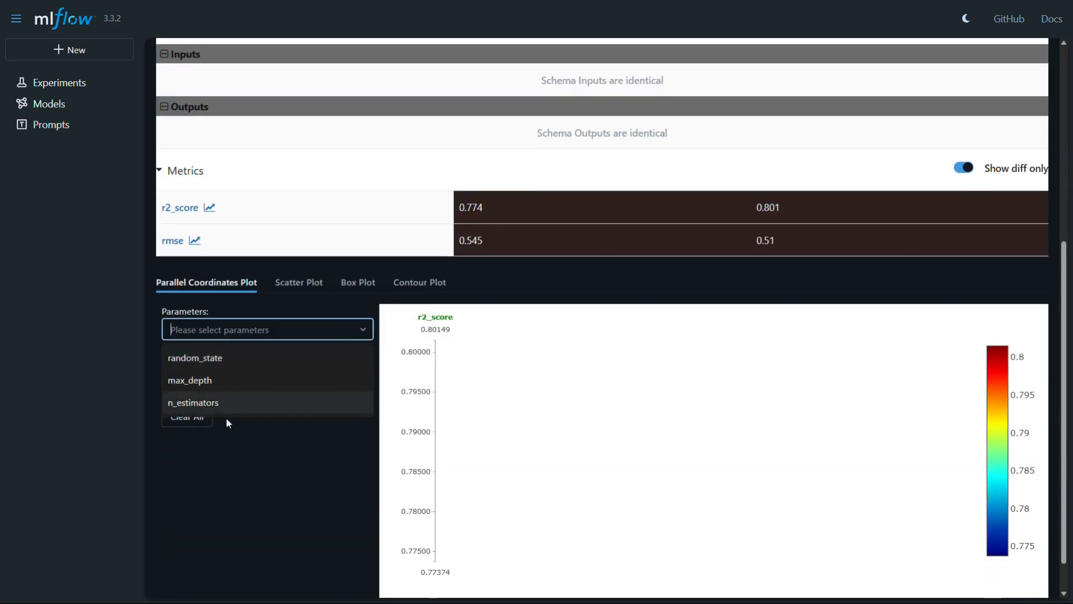
click(237, 404)
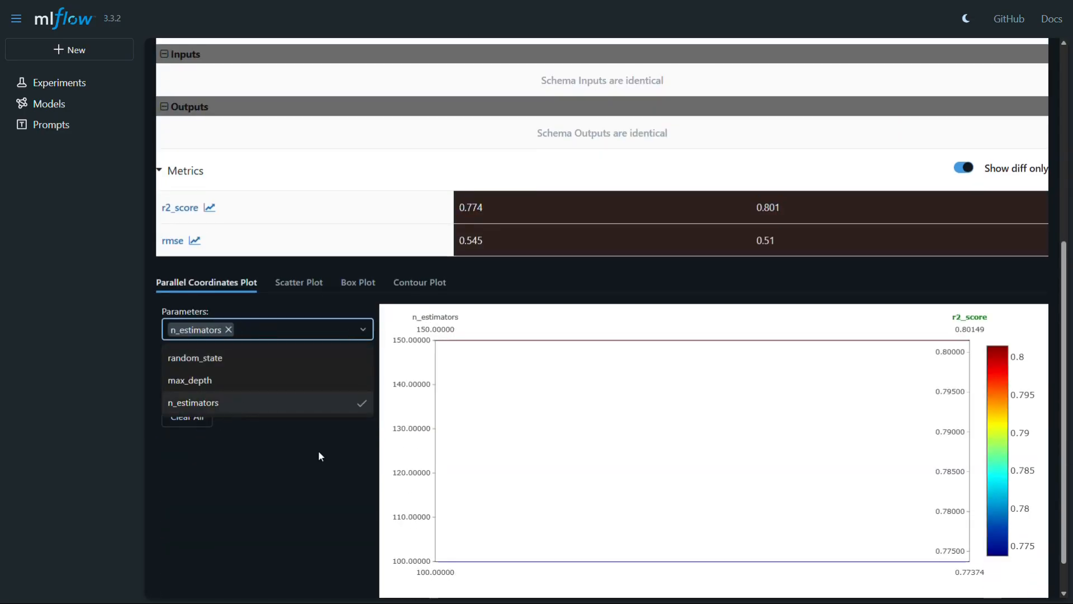
- View the scatter, box and contour plots of the version comparison
click(317, 283)
click(357, 282)
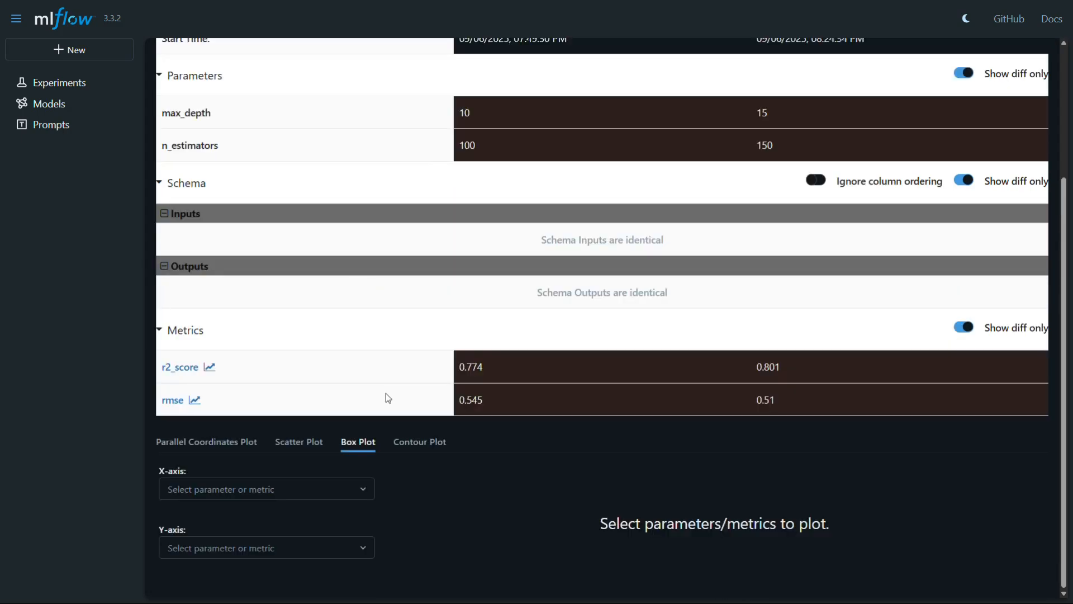
click(419, 442)
scroll(340, 376, down, 3)
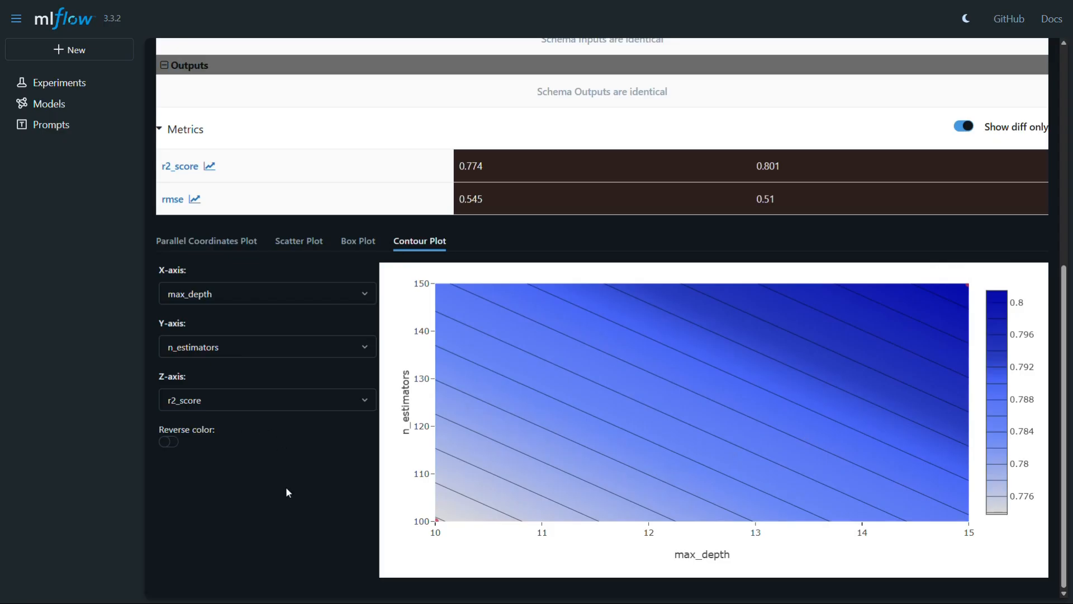
- Return to the RandomForestRegressorModel page and view the Prompts page
scroll(286, 492, up, 7)
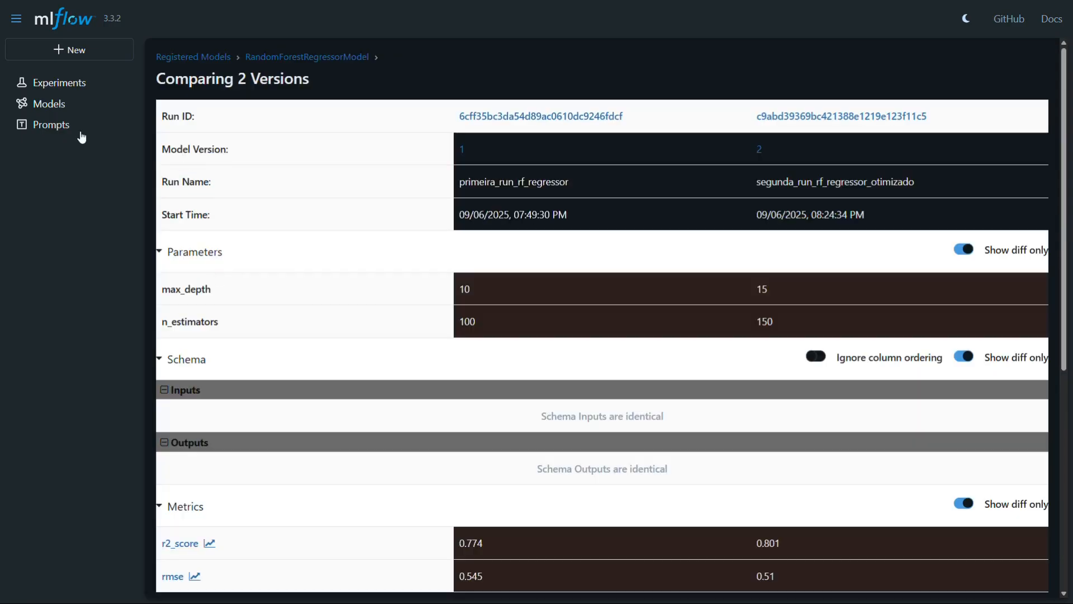
click(347, 59)
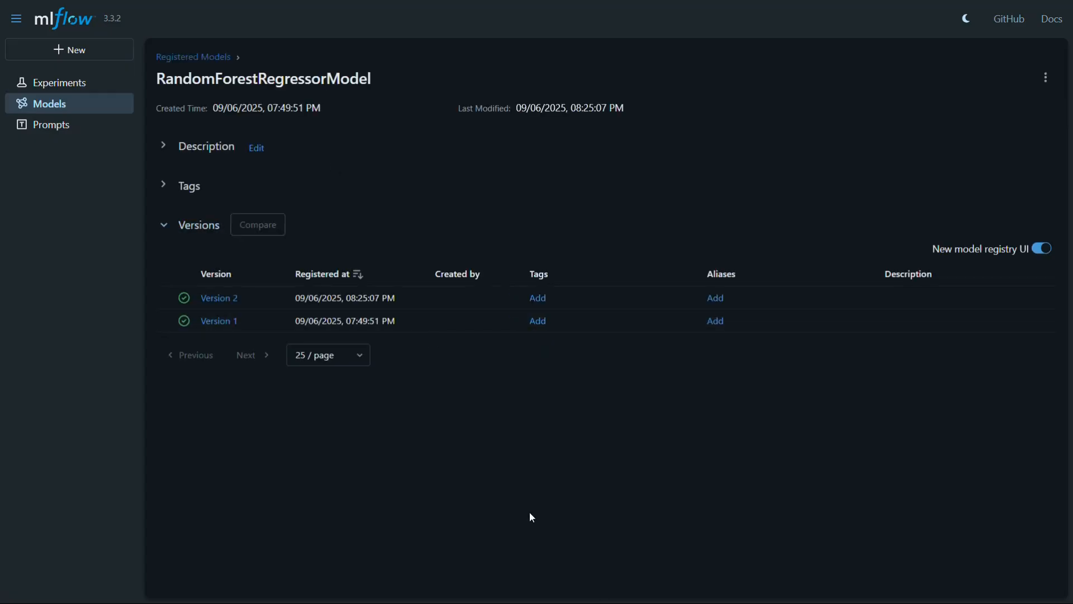
click(55, 133)
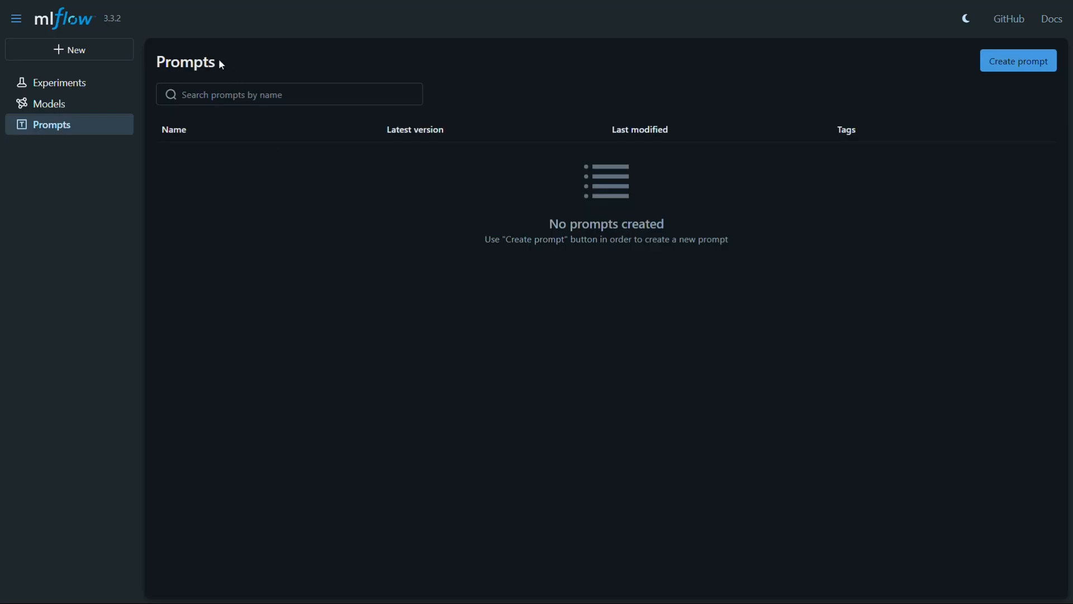
drag(219, 58, 156, 61)
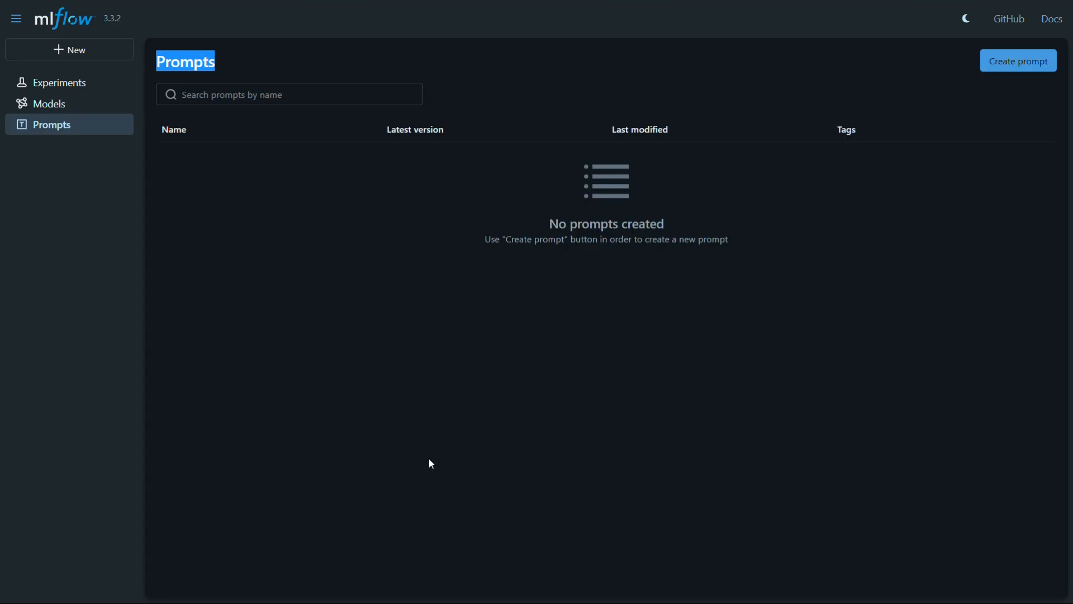
click(208, 270)
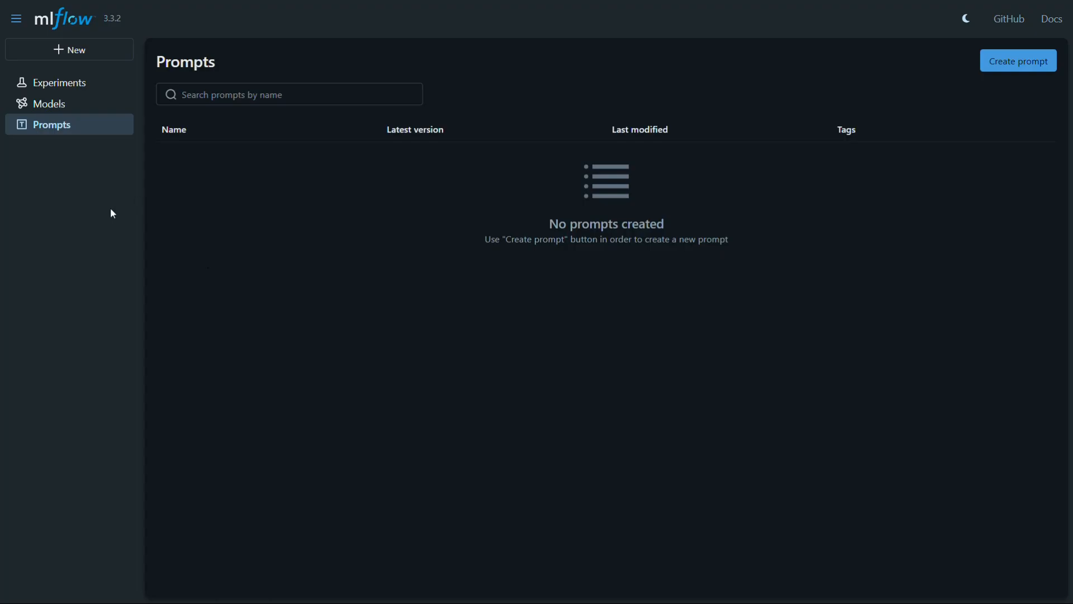
- Open the Regressao_CaliforniaHousing_RandomForest experiment and view the Version 2 model registered from its latest run
click(62, 85)
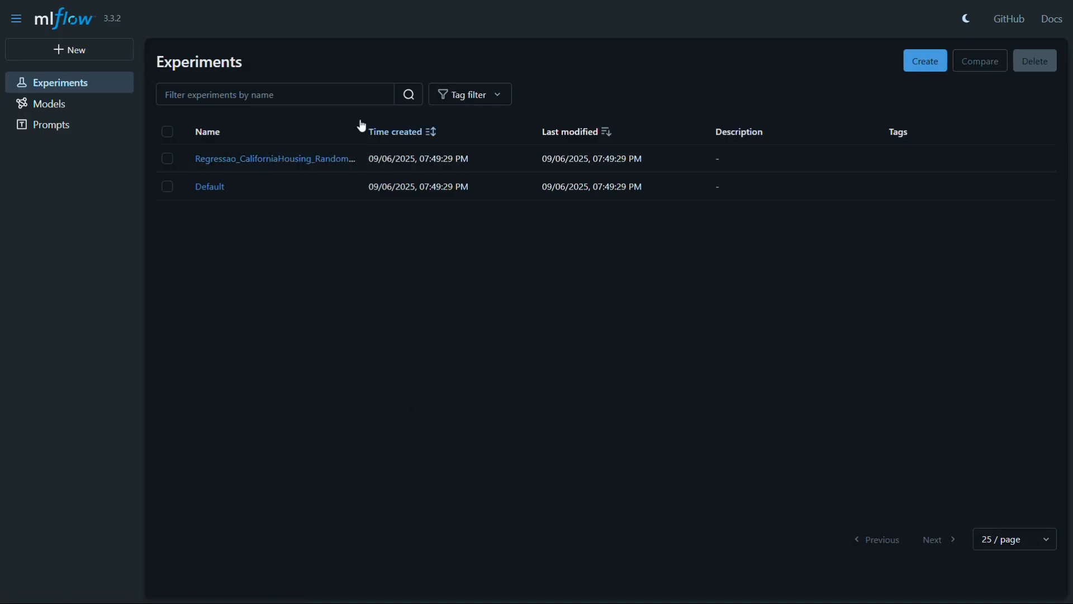
click(280, 160)
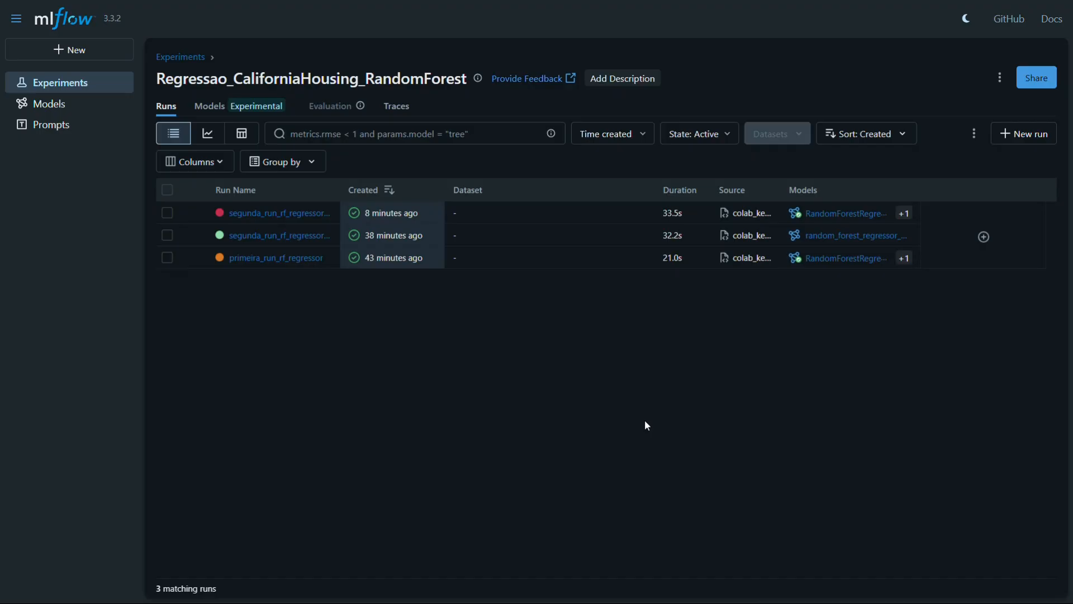
drag(652, 190, 540, 190)
drag(804, 192, 892, 200)
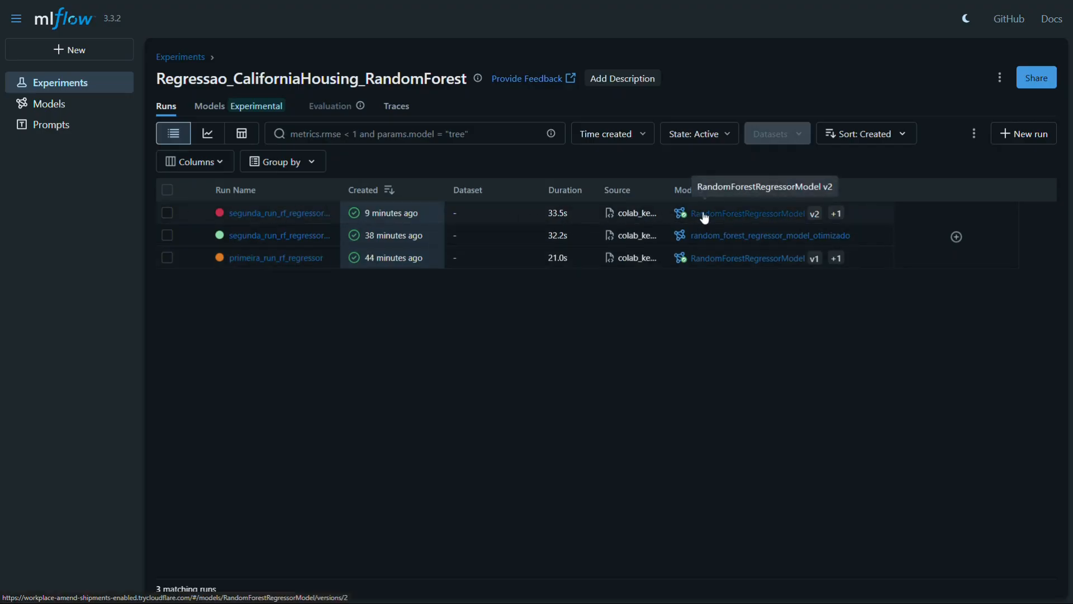
click(772, 218)
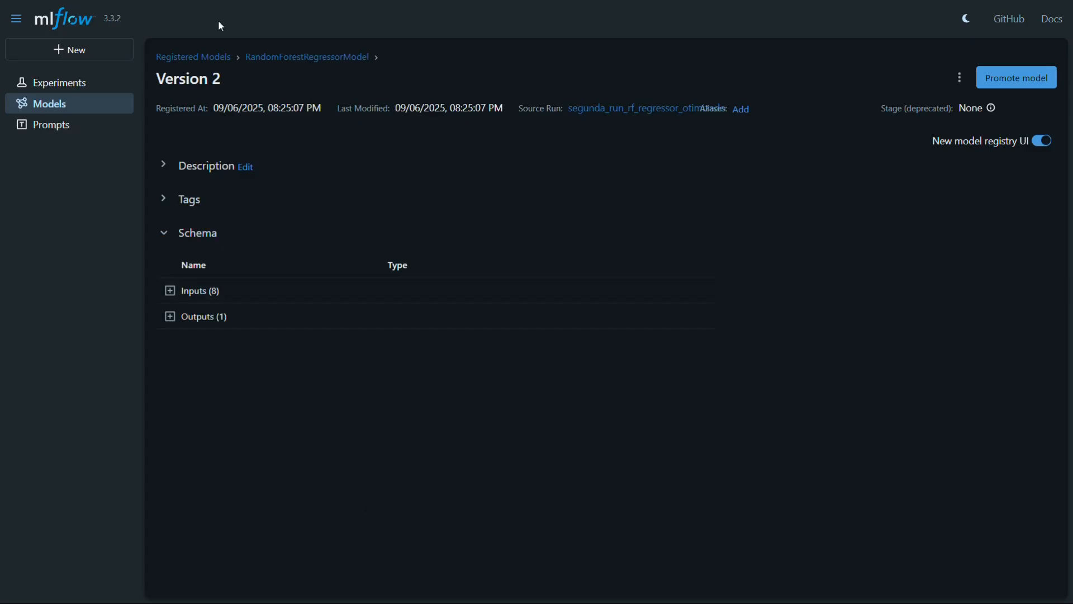
- Return to the experiment's runs, widen the Run Name and Source columns and narrow the Dataset column
click(79, 84)
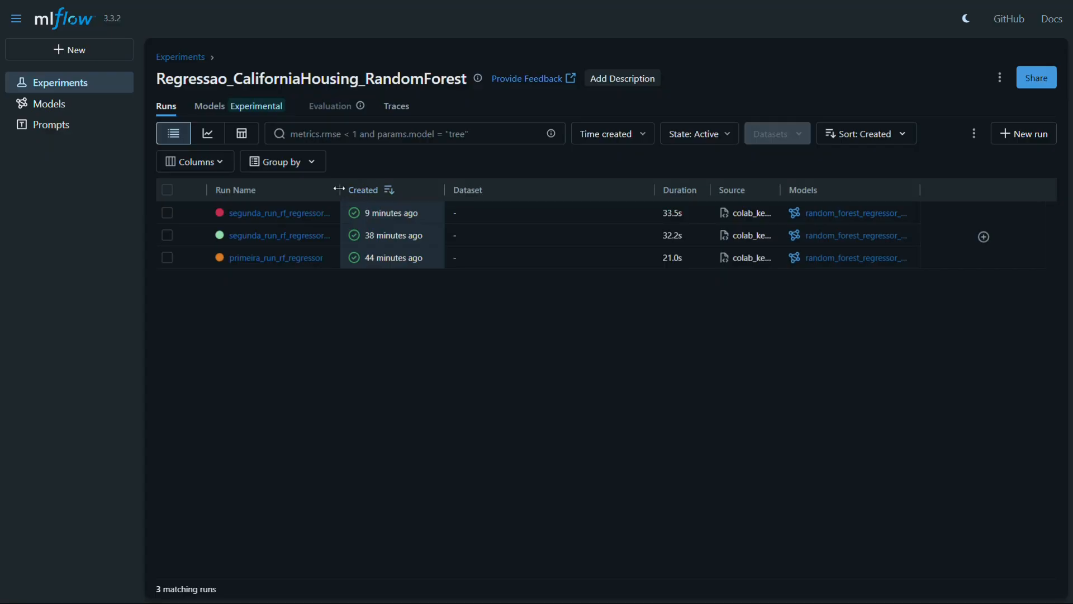
drag(339, 190, 387, 192)
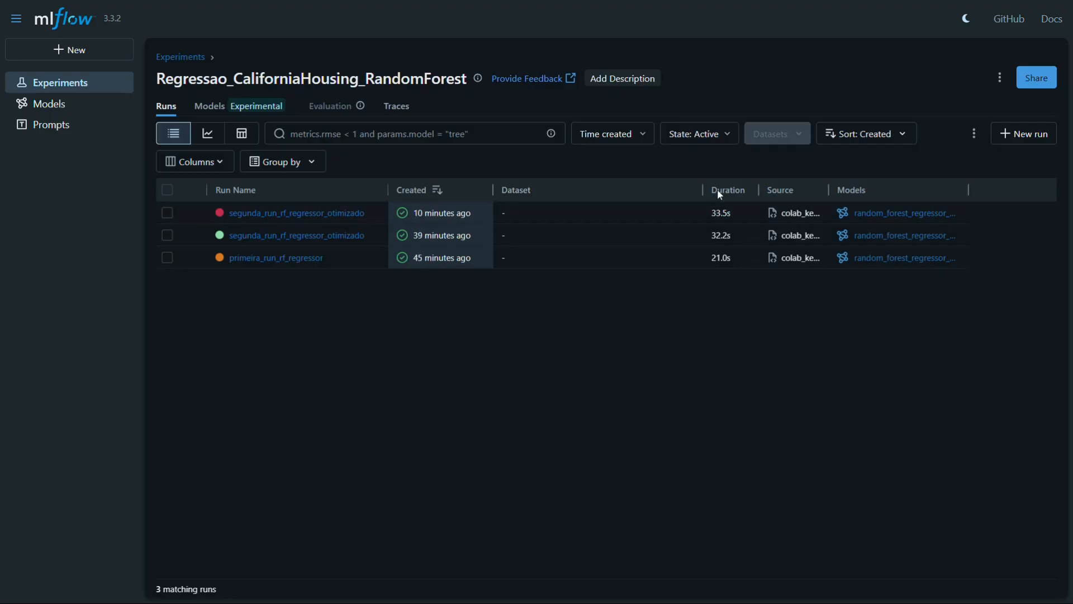
drag(702, 190, 599, 192)
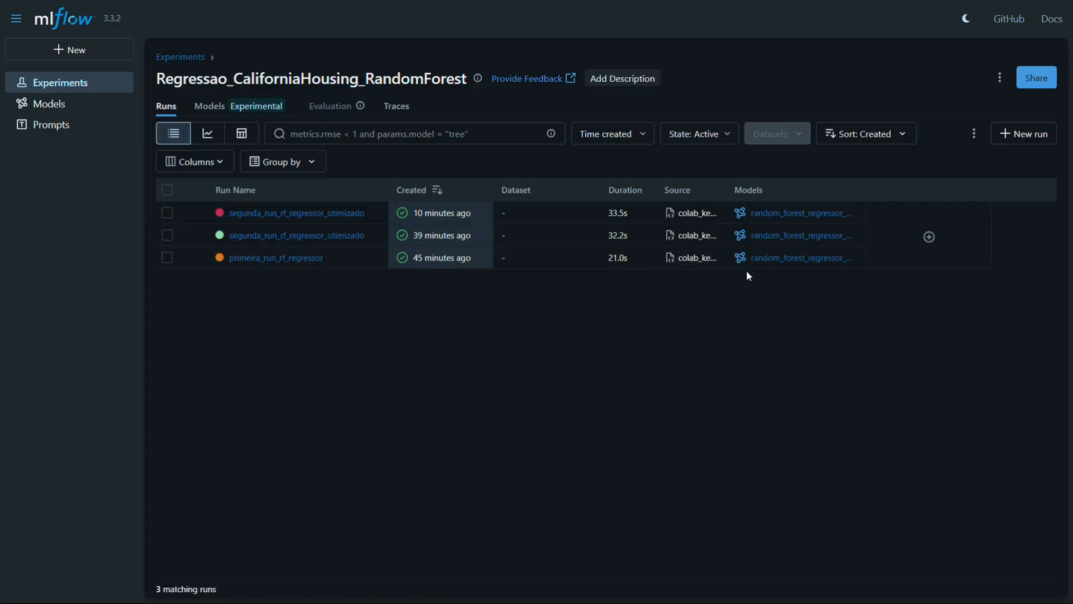
drag(724, 190, 793, 206)
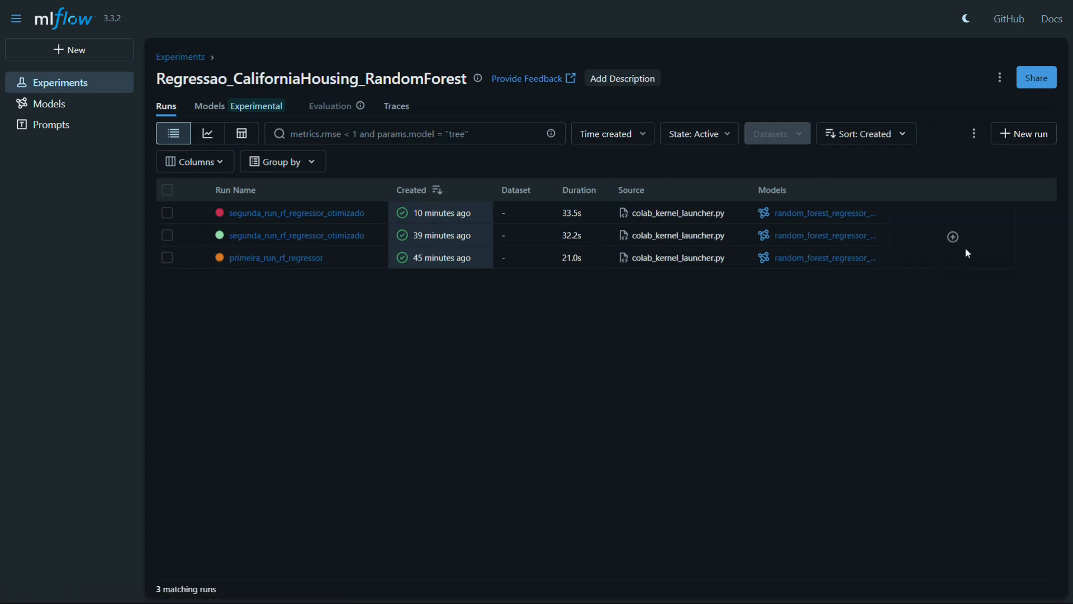
- Try out the Version and User columns in the runs table, and hide the Dataset column
click(952, 238)
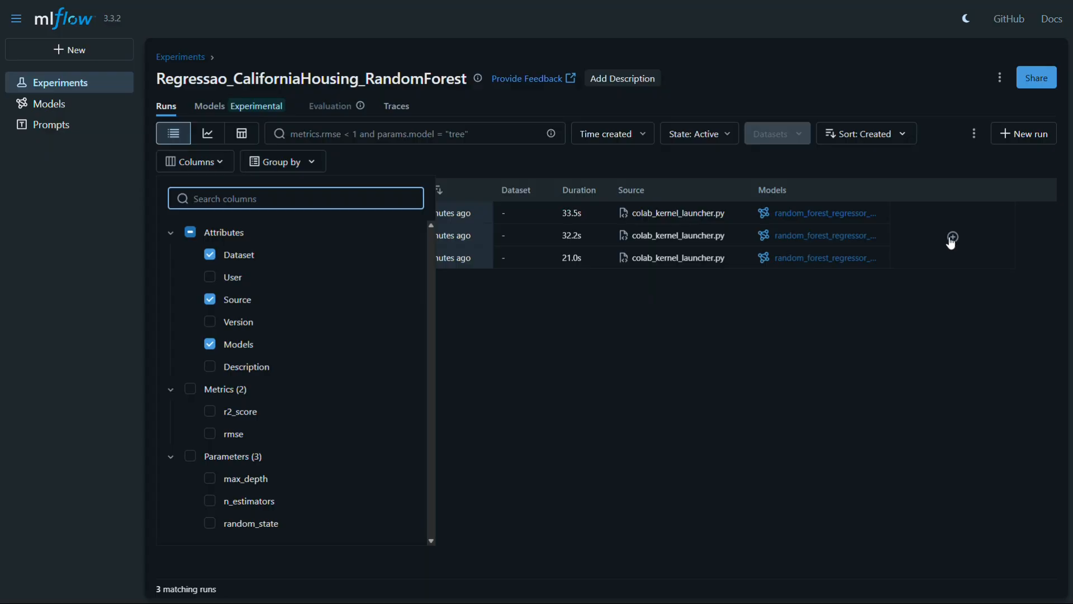
click(210, 324)
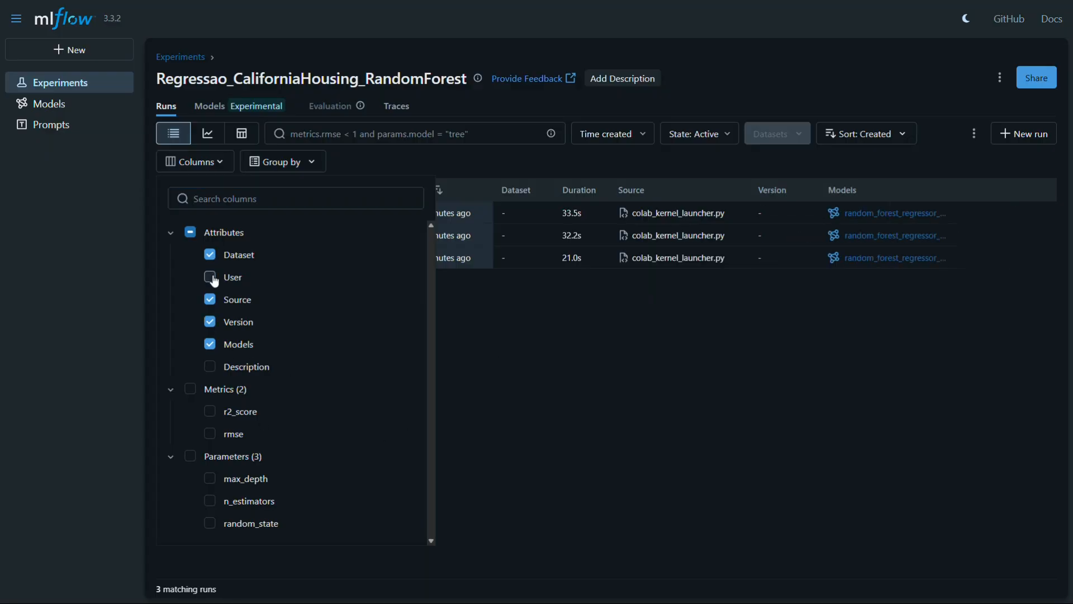
click(213, 278)
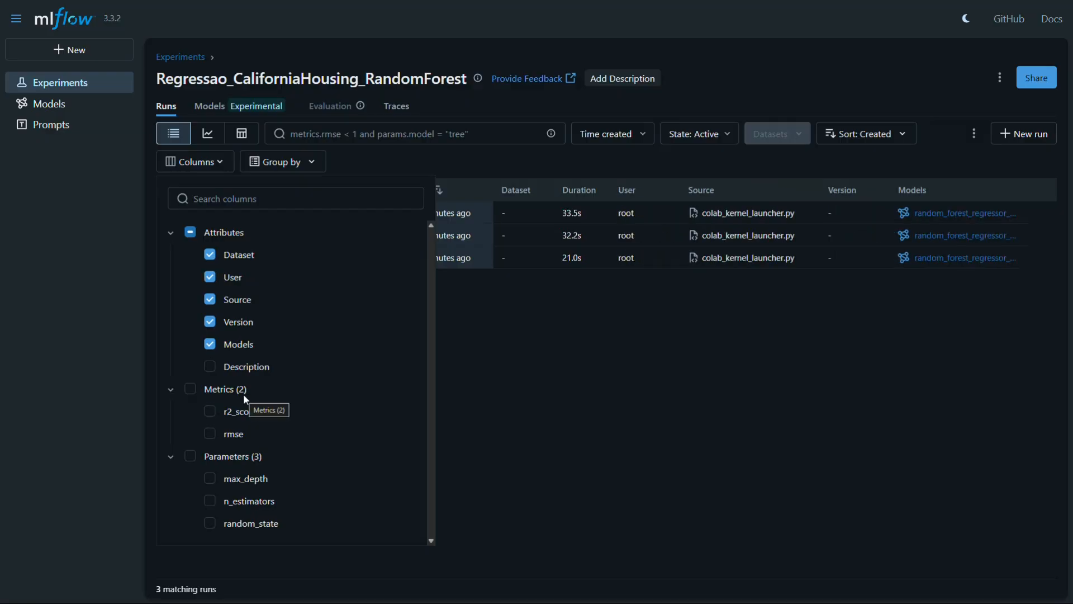
click(210, 277)
click(210, 254)
click(210, 322)
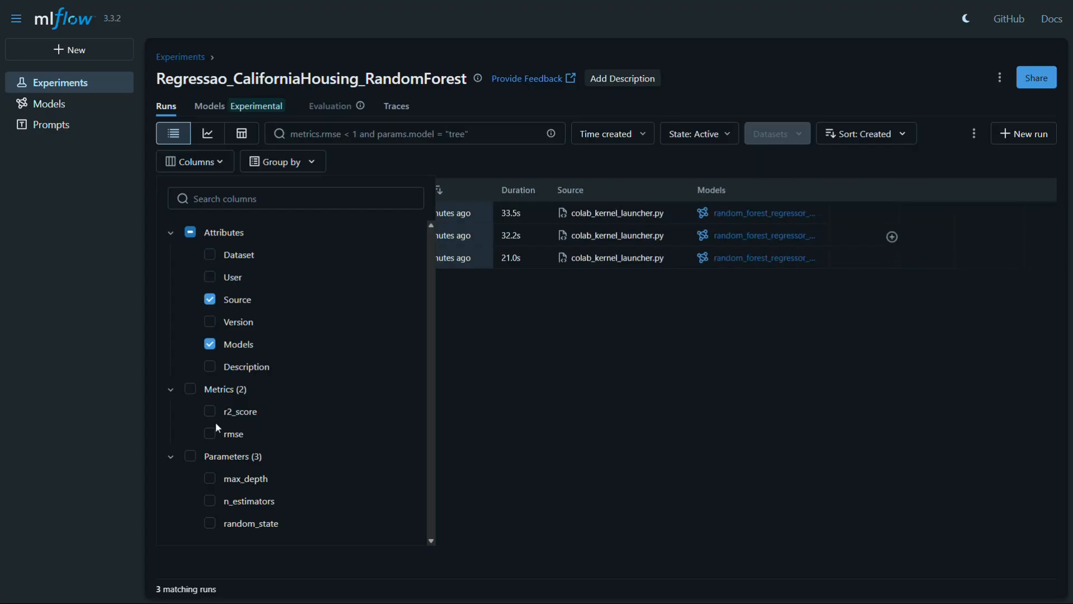
- Show the rmse and r2_score metric columns and sort the runs by r2_score
click(208, 434)
click(209, 412)
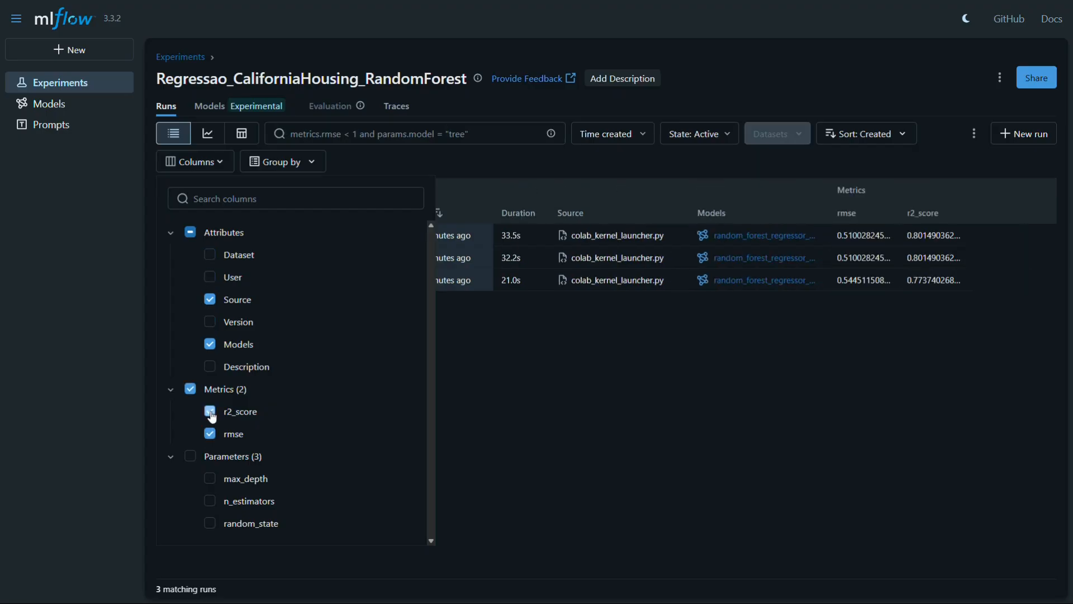
click(550, 372)
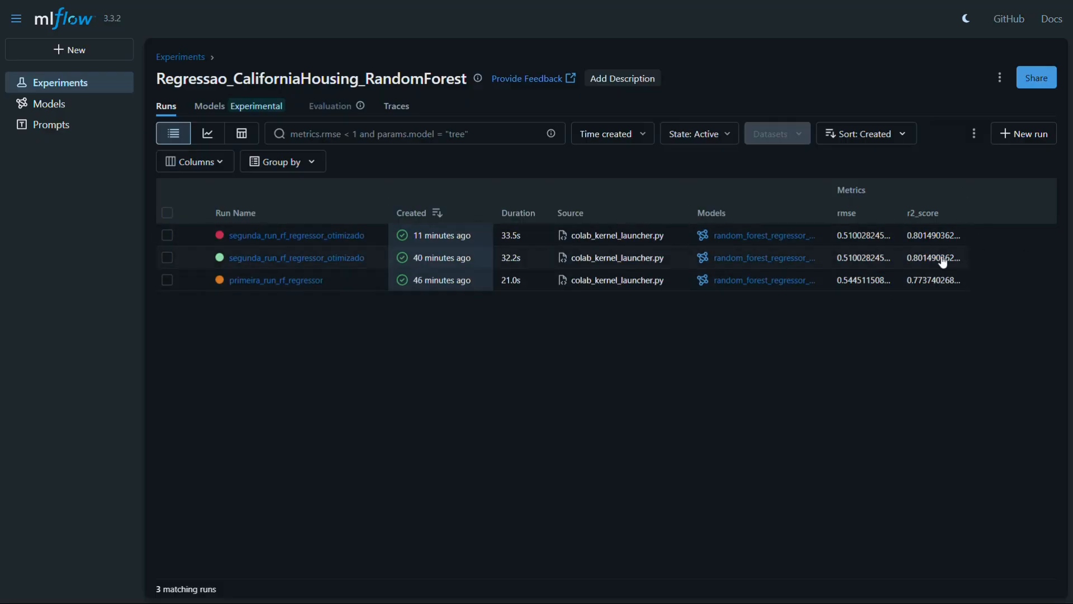
click(907, 139)
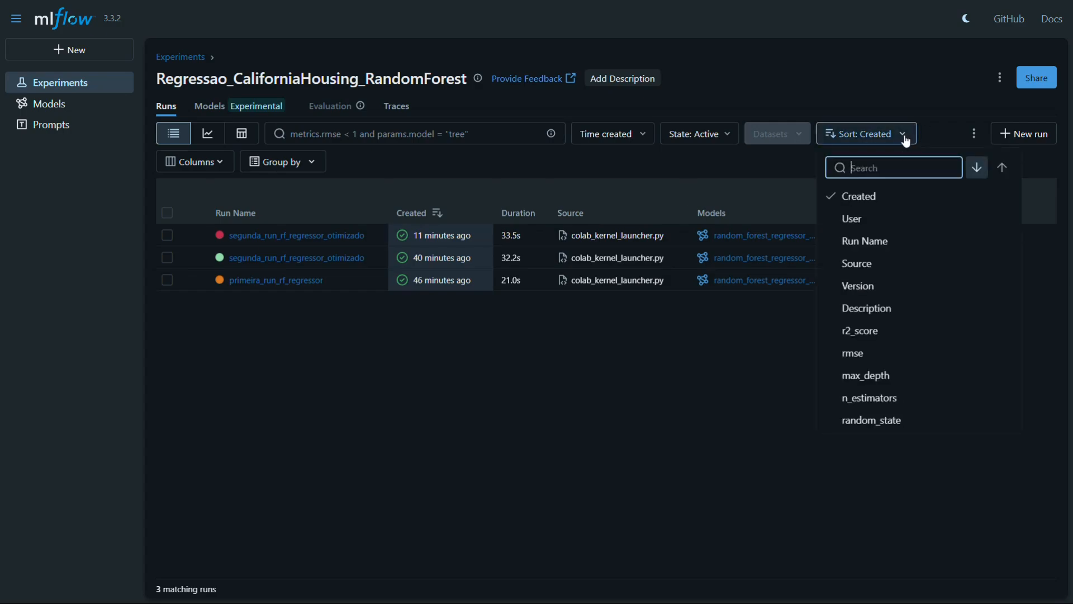
click(879, 335)
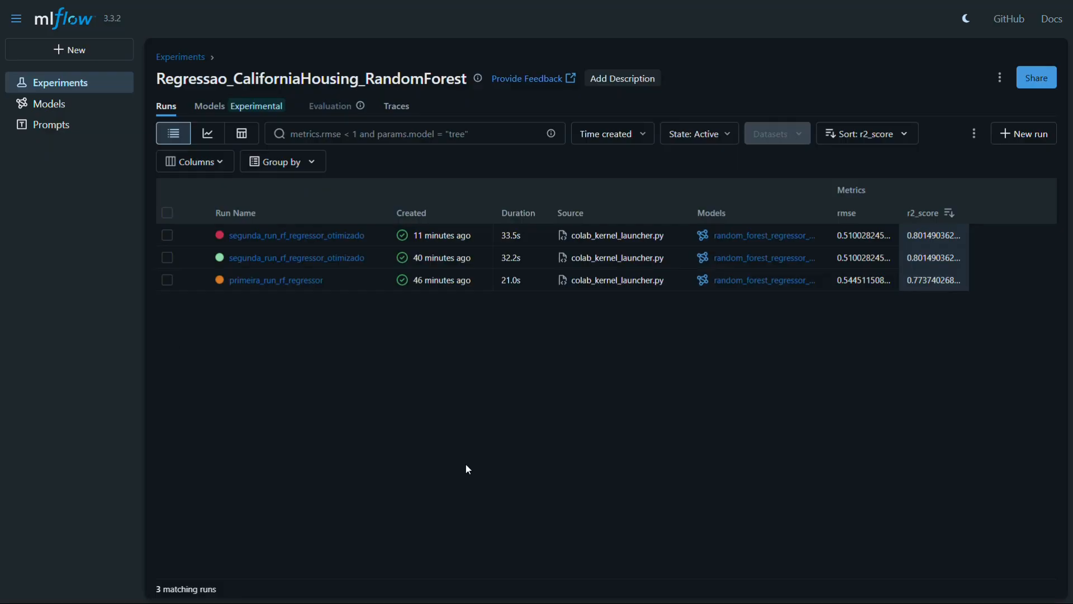
- Compare the newest segunda_run_rf_regressor_otimizado run with primeira_run_rf_regressor
click(166, 234)
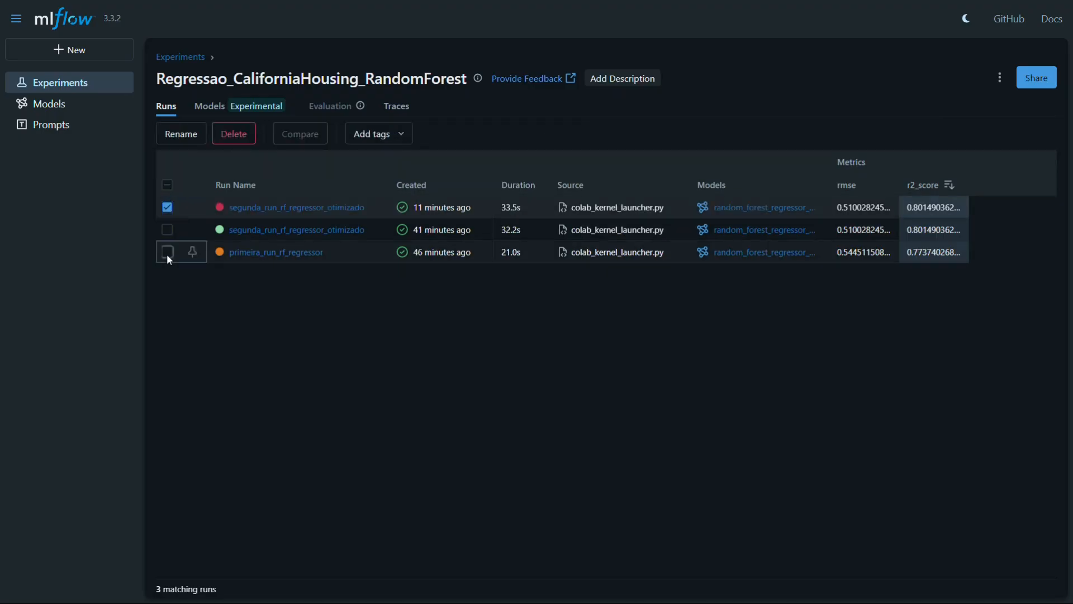
click(166, 253)
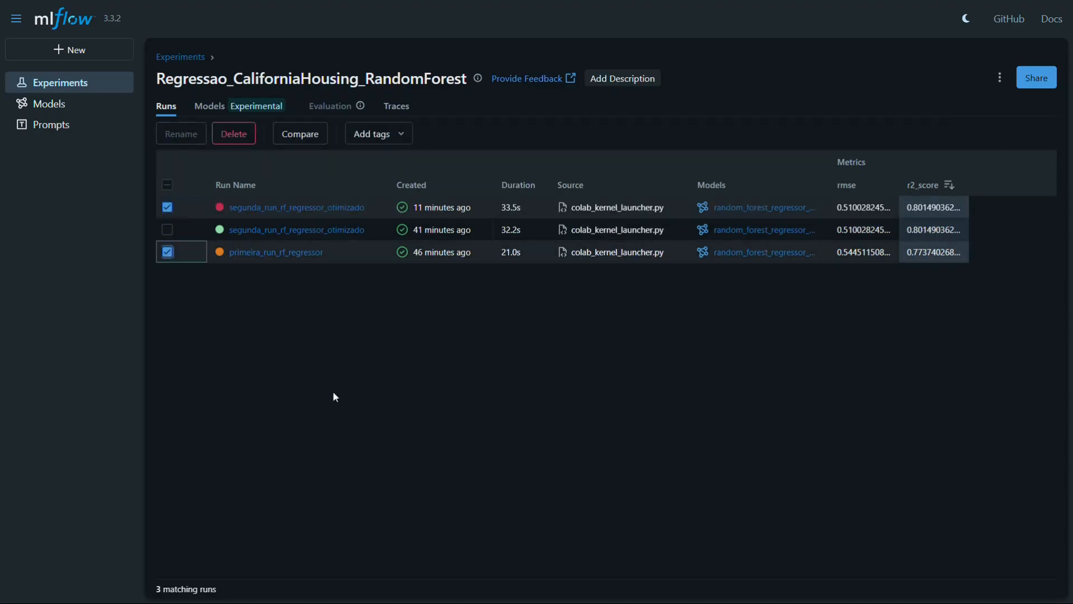
click(297, 140)
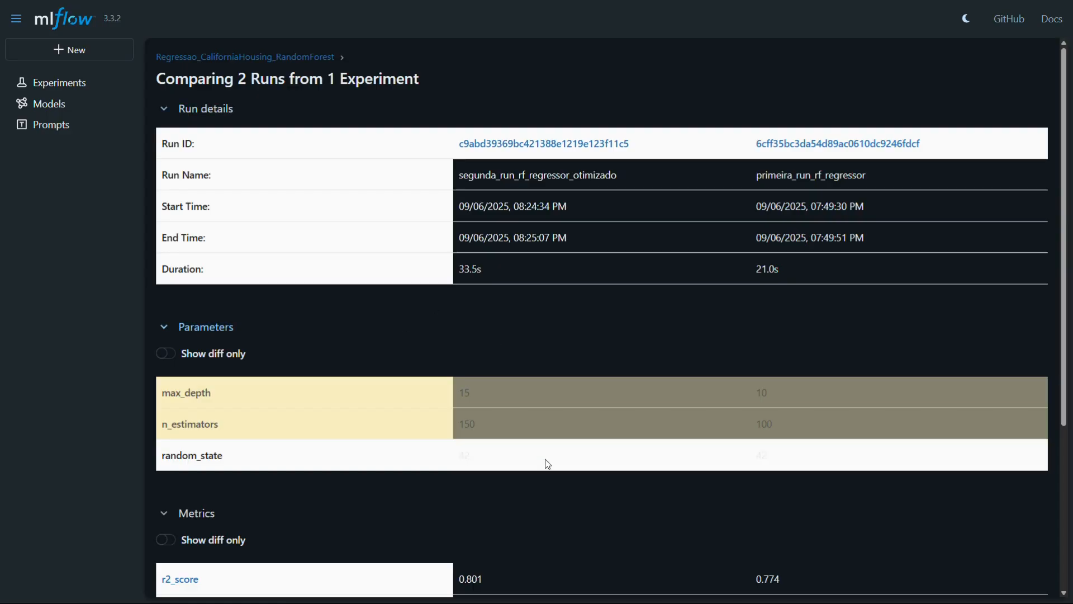
- Review the run details, parameters, metrics, artifacts and tags in the two-run comparison
scroll(484, 339, down, 1)
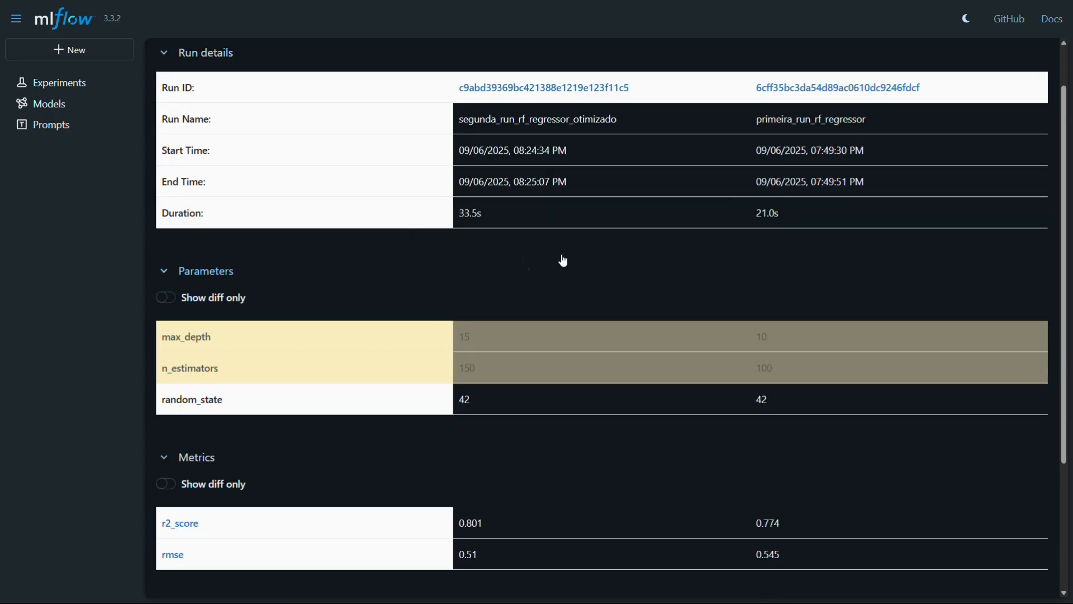
scroll(563, 259, down, 3)
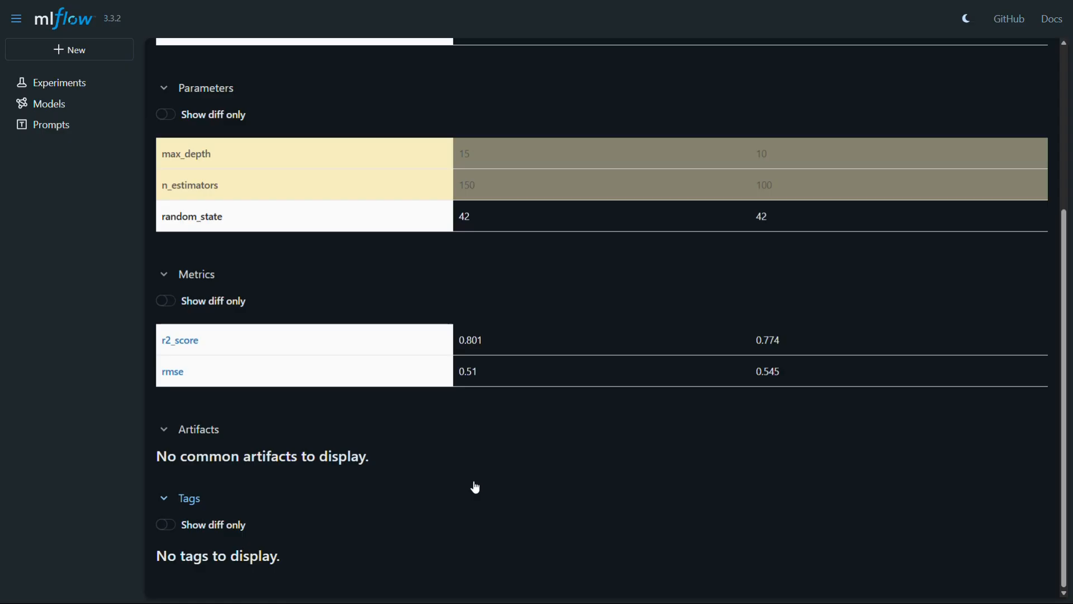
scroll(554, 521, up, 5)
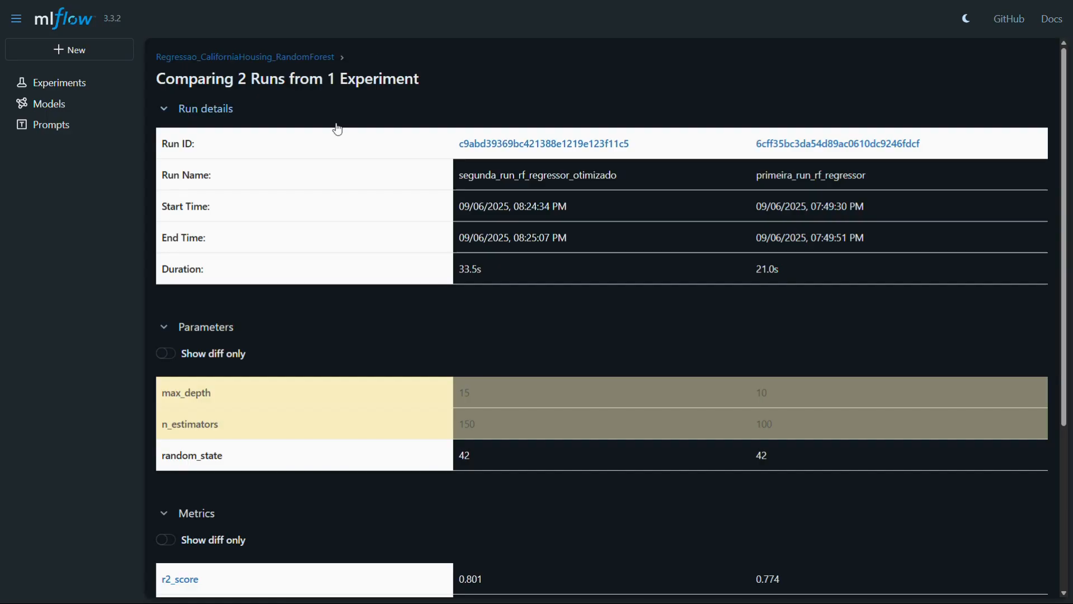
- Open primeira_run_rf_regressor from the Regressao_CaliforniaHousing_RandomForest experiment and review its details, registered model, metrics and parameters
click(319, 58)
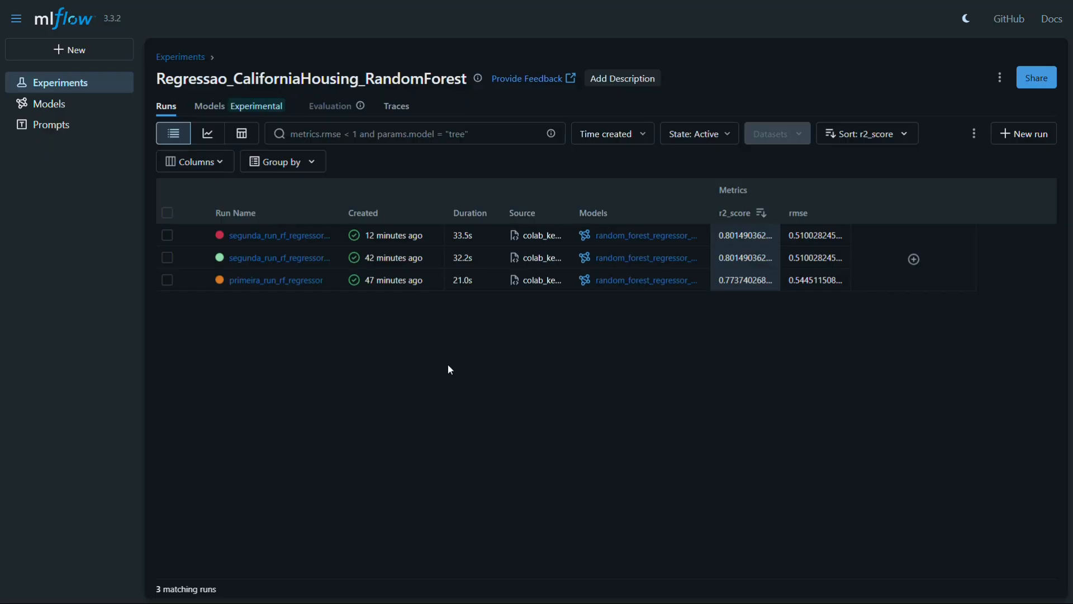
click(263, 284)
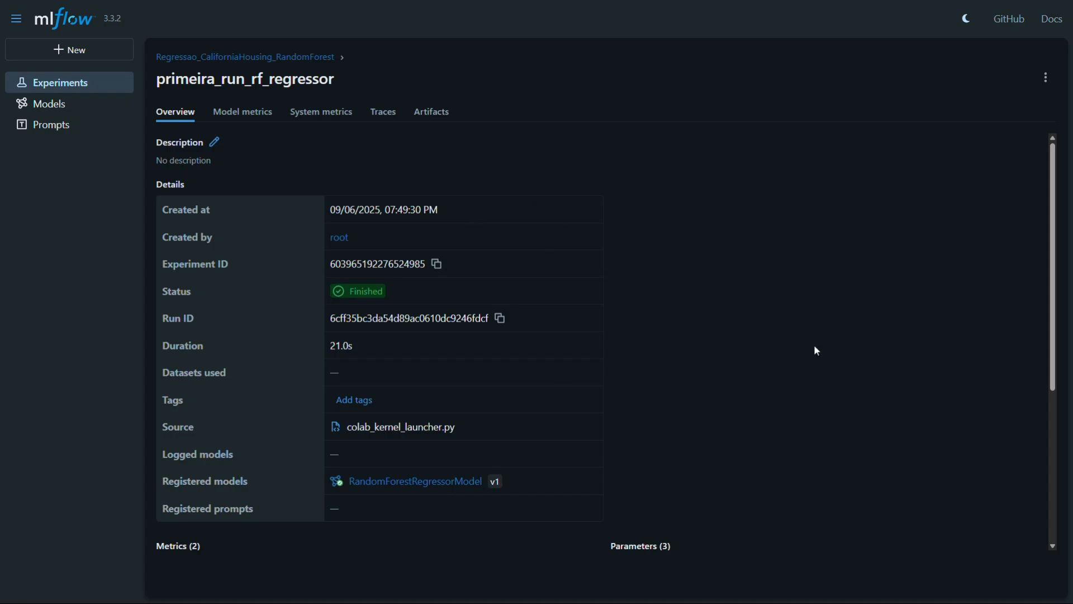
scroll(684, 306, down, 1)
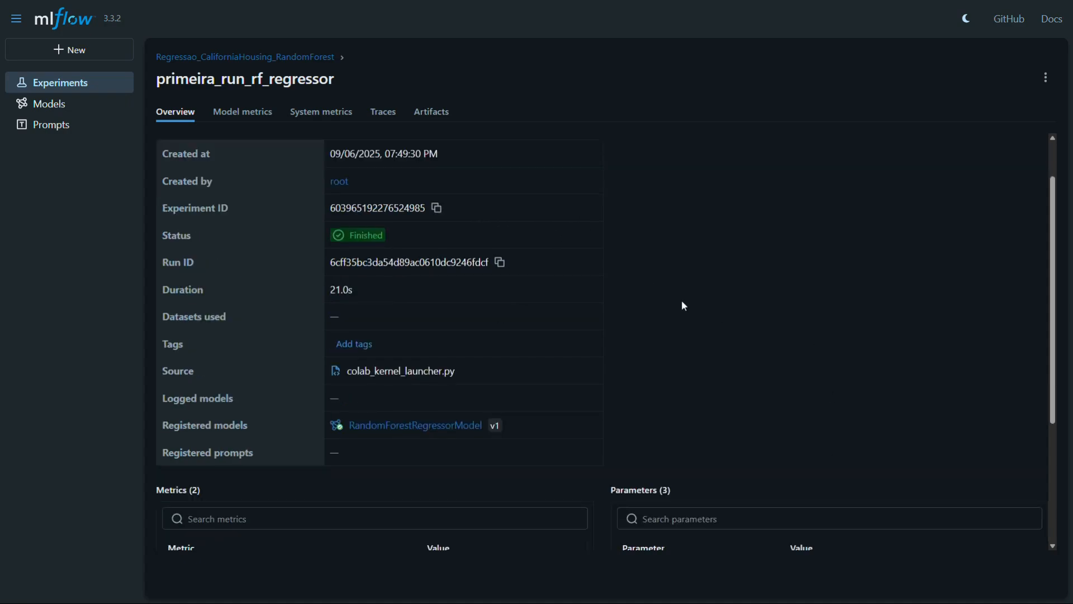
scroll(684, 304, down, 2)
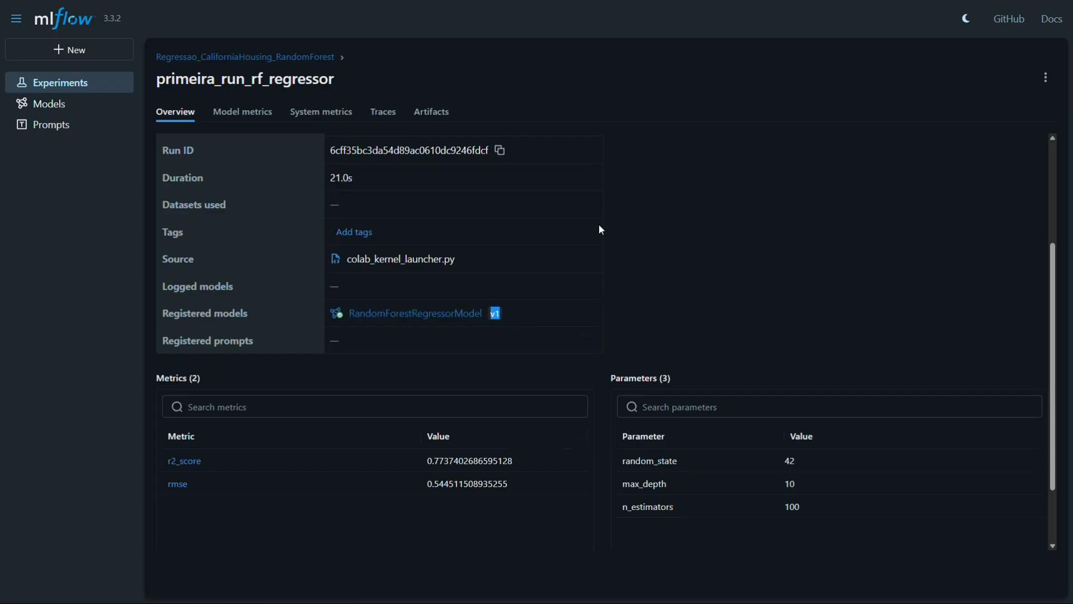
scroll(599, 230, down, 2)
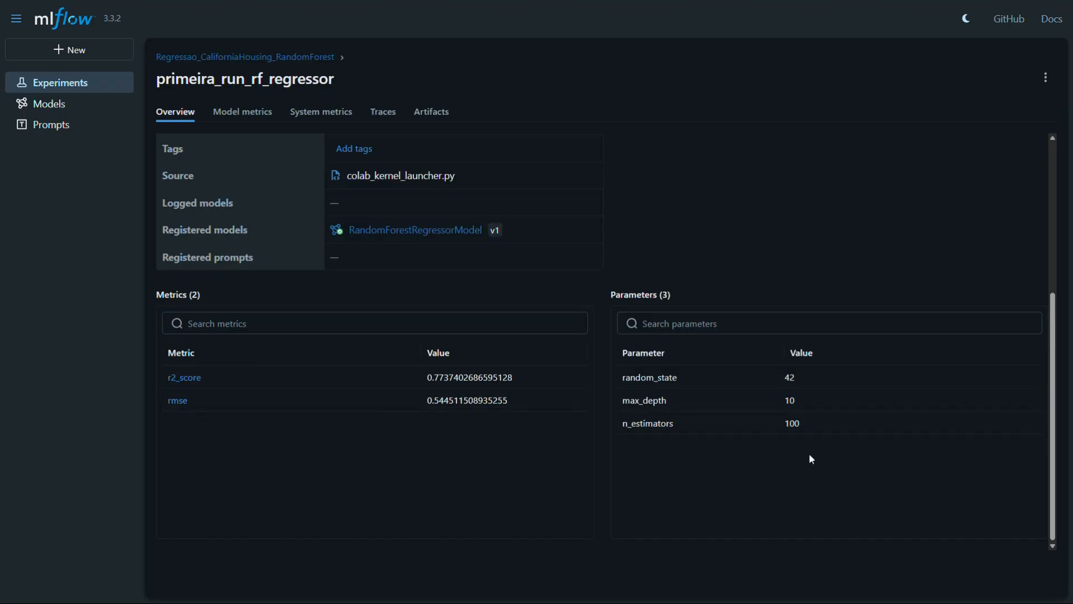
drag(810, 453, 629, 334)
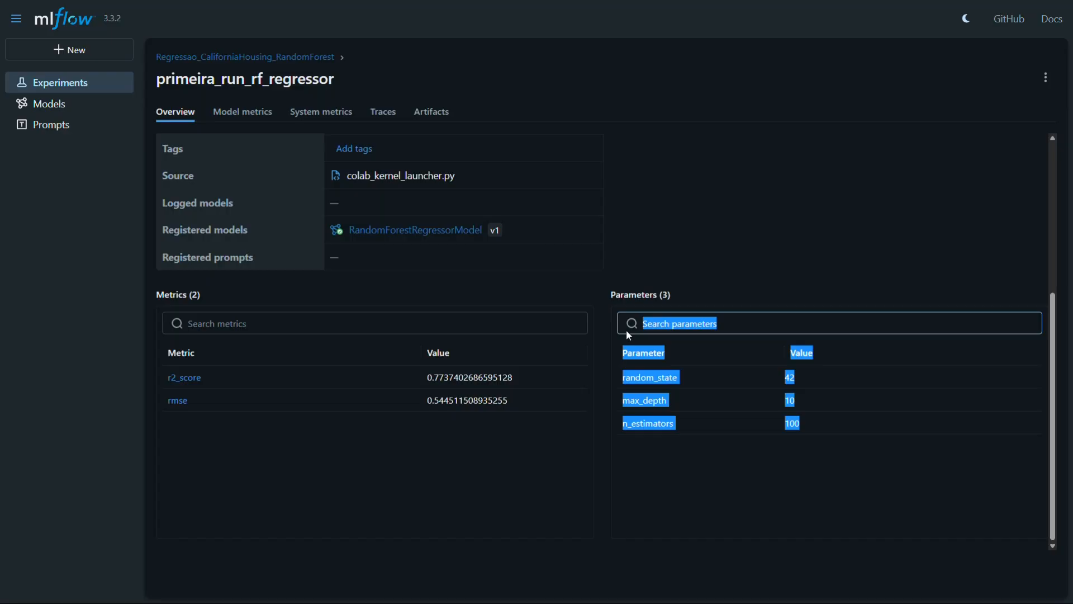
click(626, 329)
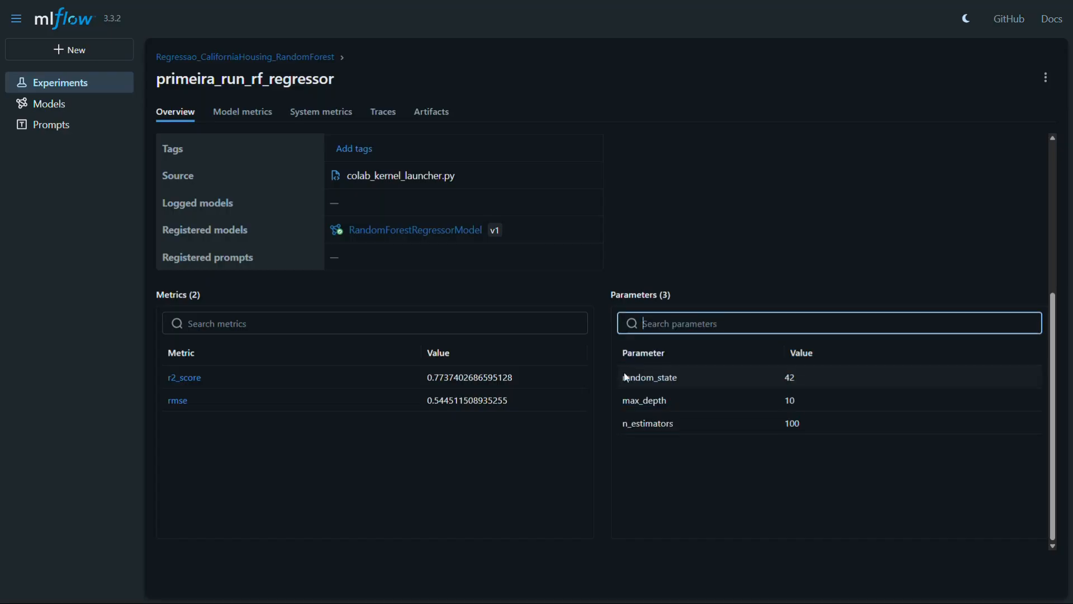
click(605, 428)
scroll(630, 265, up, 5)
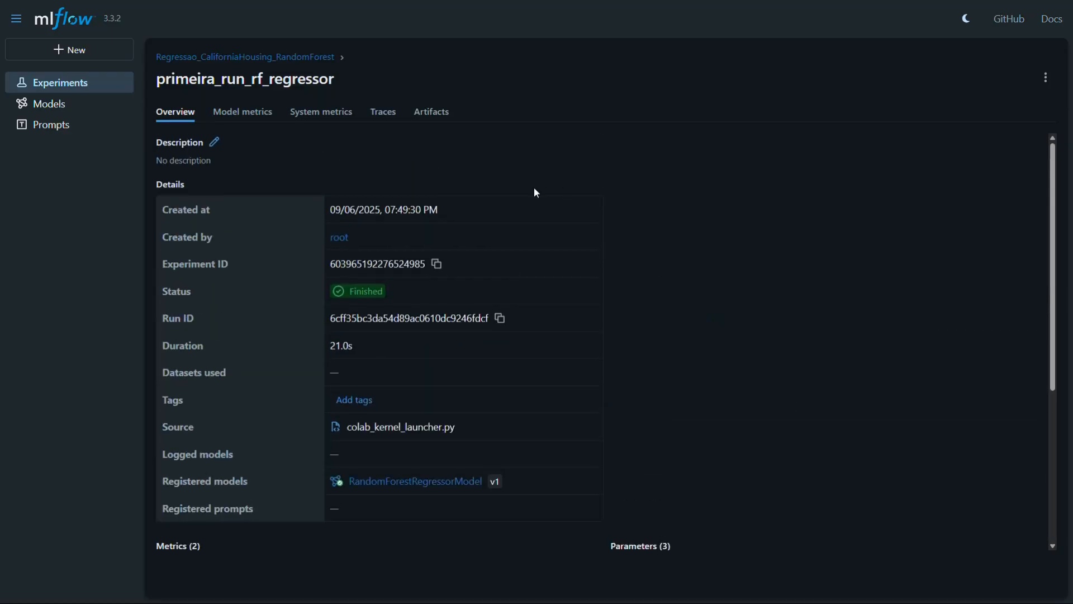
- Inspect the run's model metrics, system metrics and traces, and preview the predictions_vs_actual.png artifact
click(255, 115)
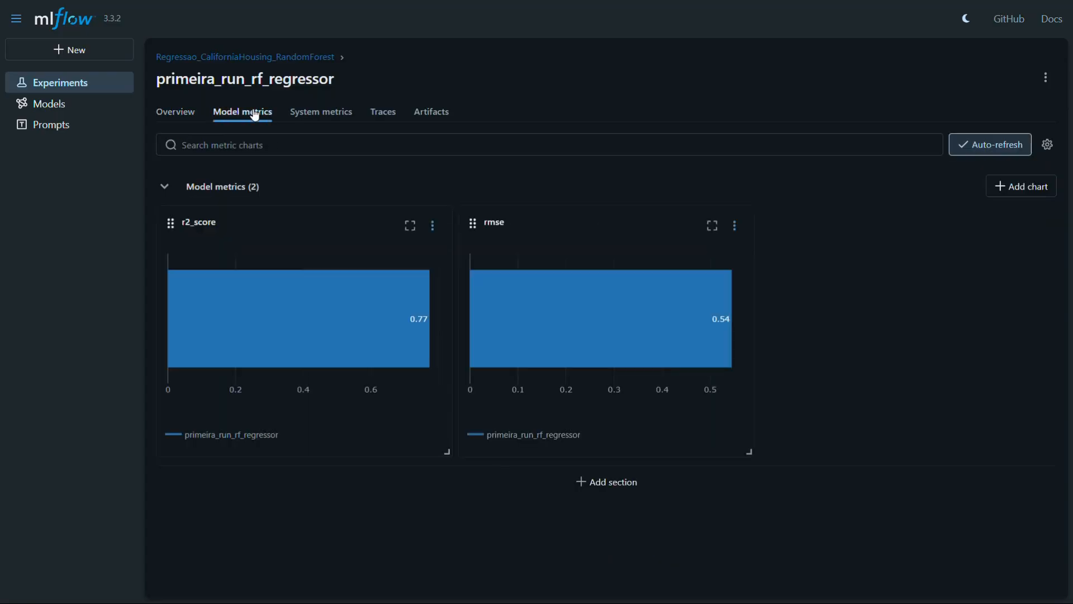
click(340, 121)
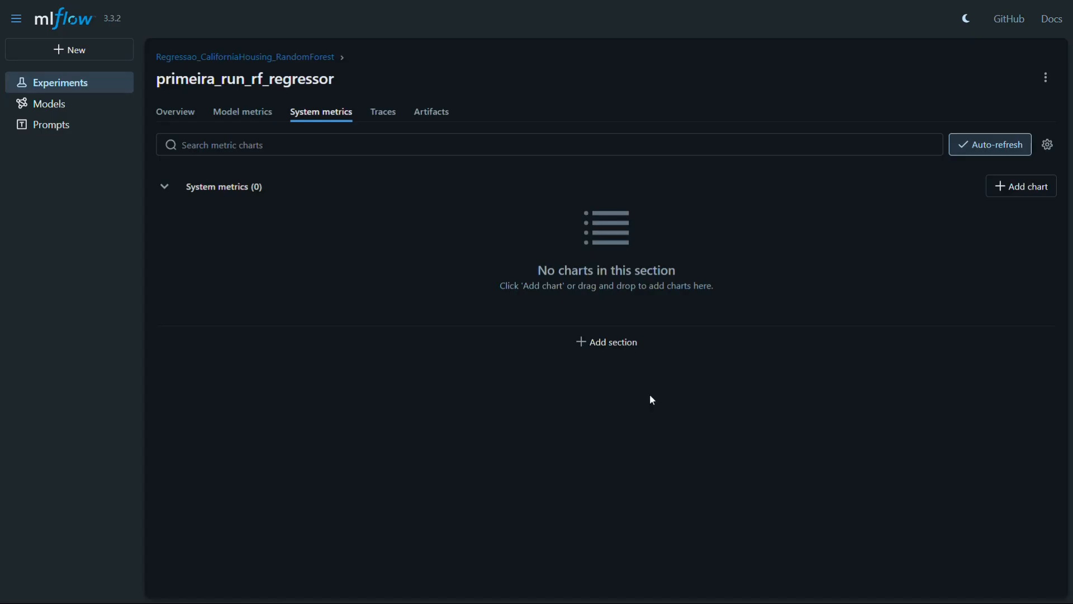
click(387, 121)
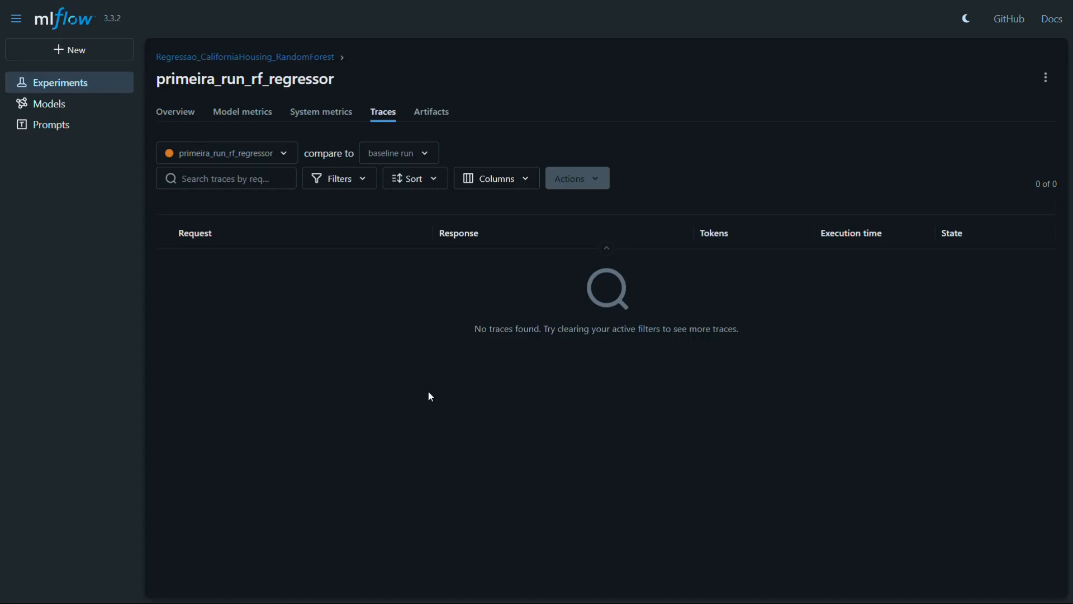
click(439, 112)
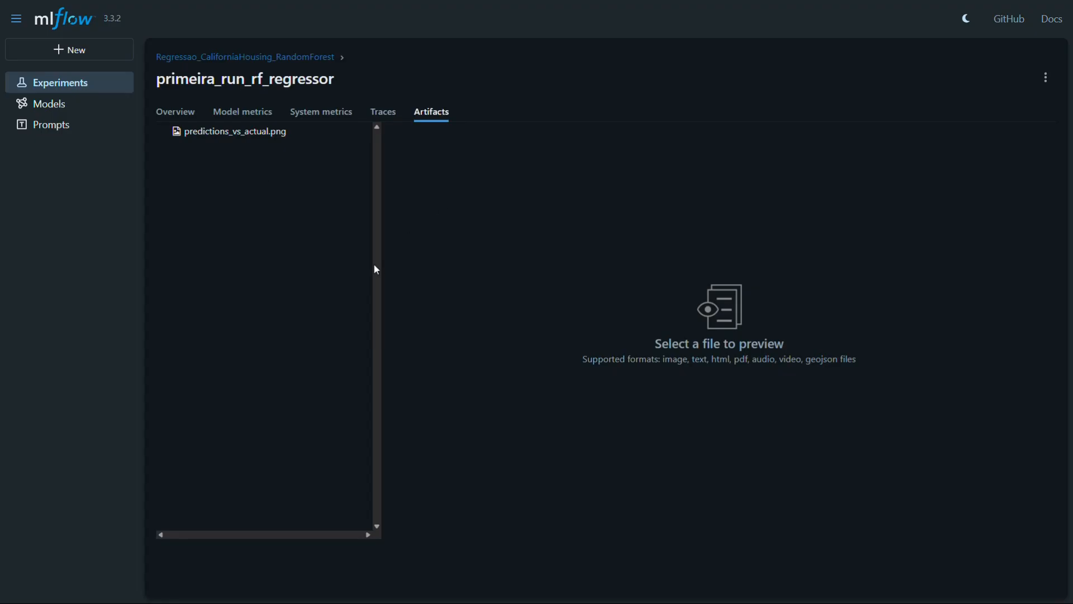
click(268, 135)
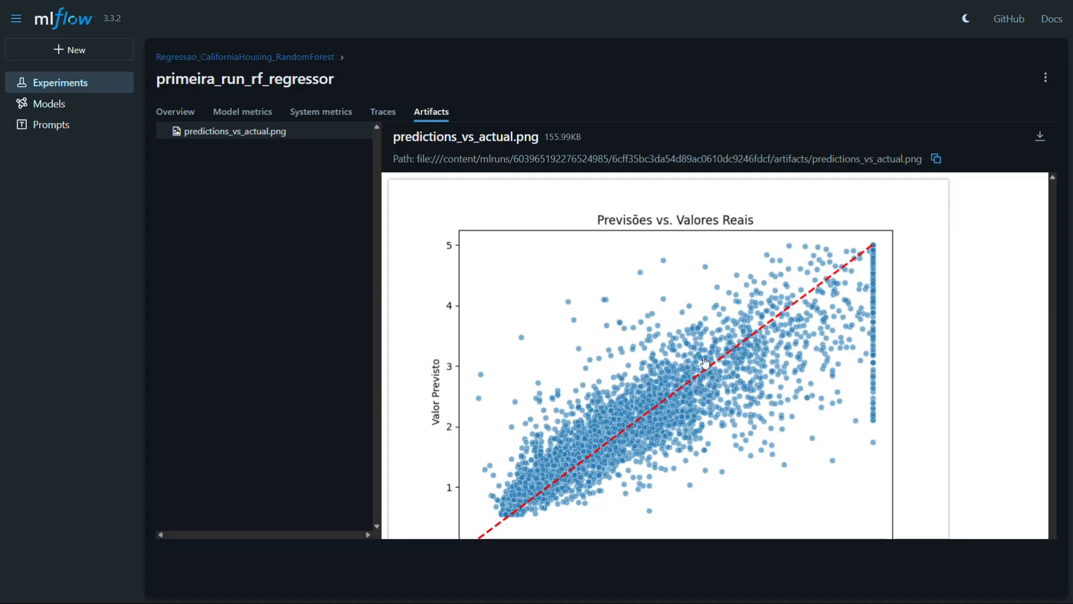
- Return to the list of all experiments and create a new experiment named new_exp
click(235, 58)
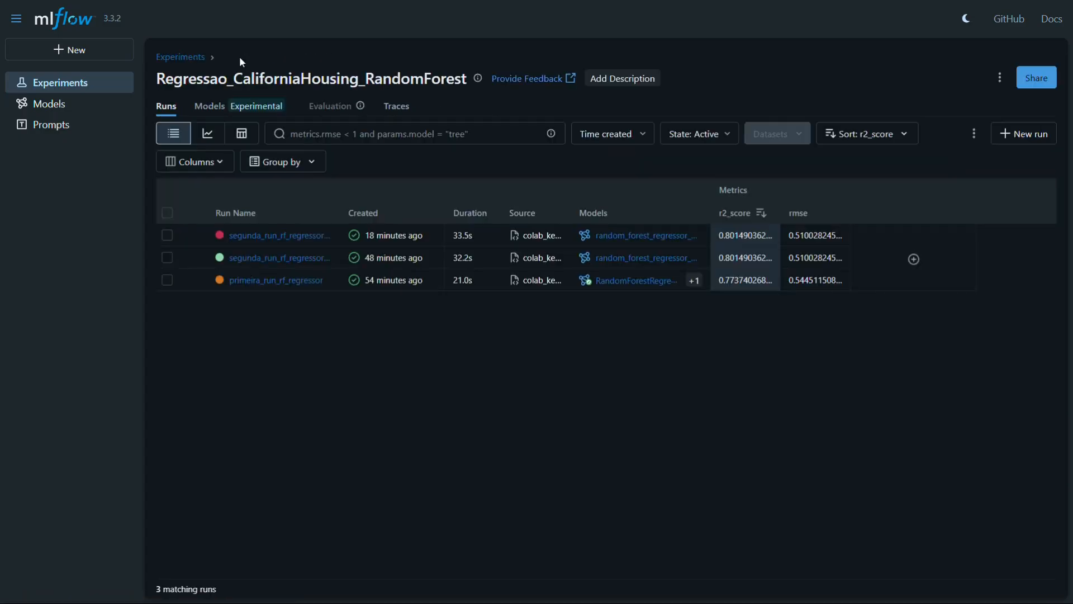
click(190, 57)
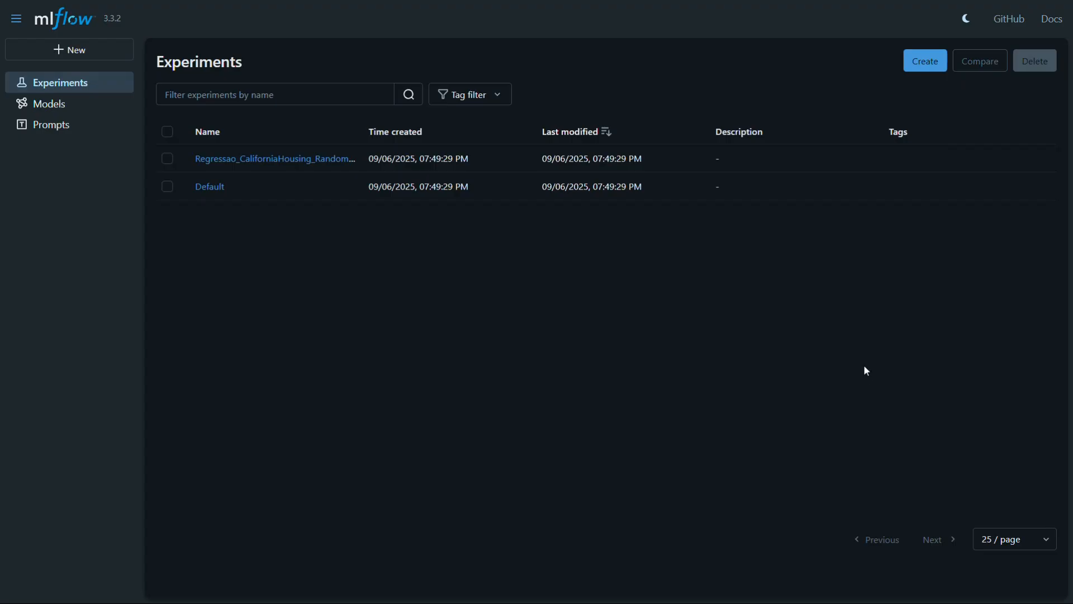
click(934, 74)
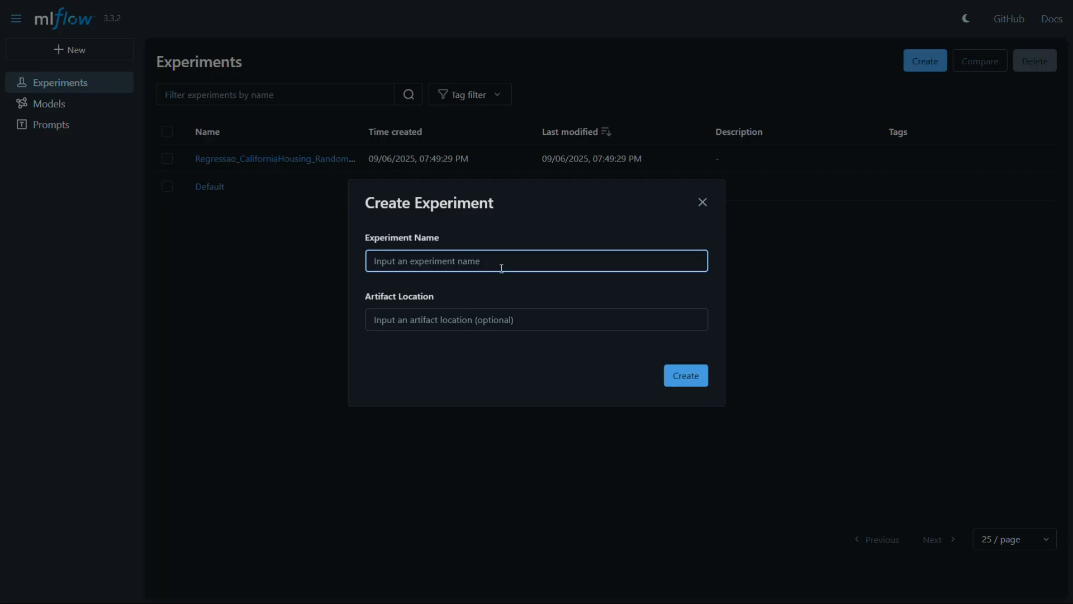
text(new_exp)
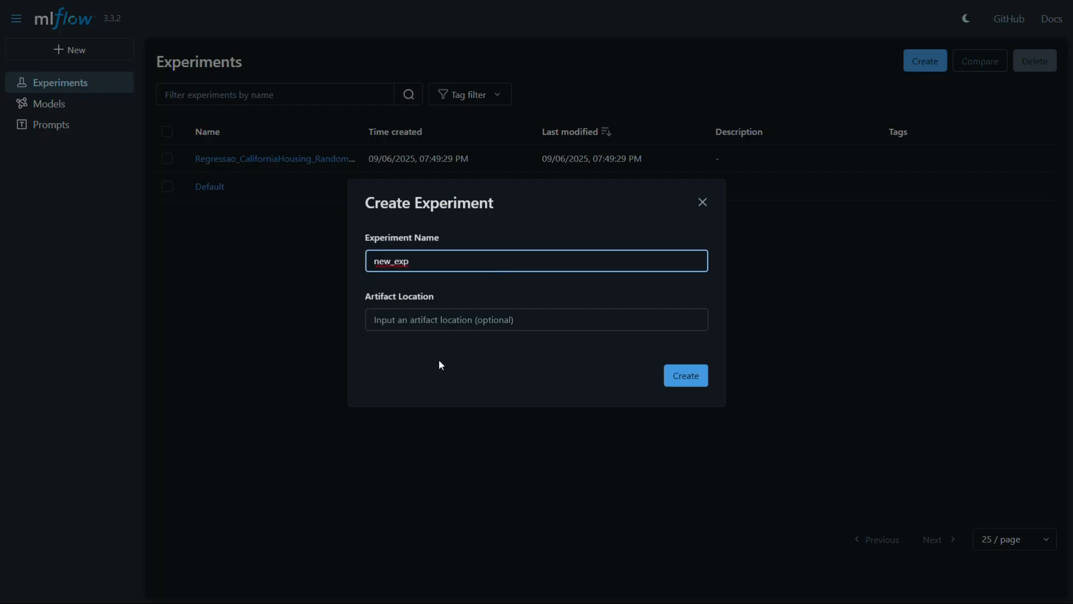
click(691, 374)
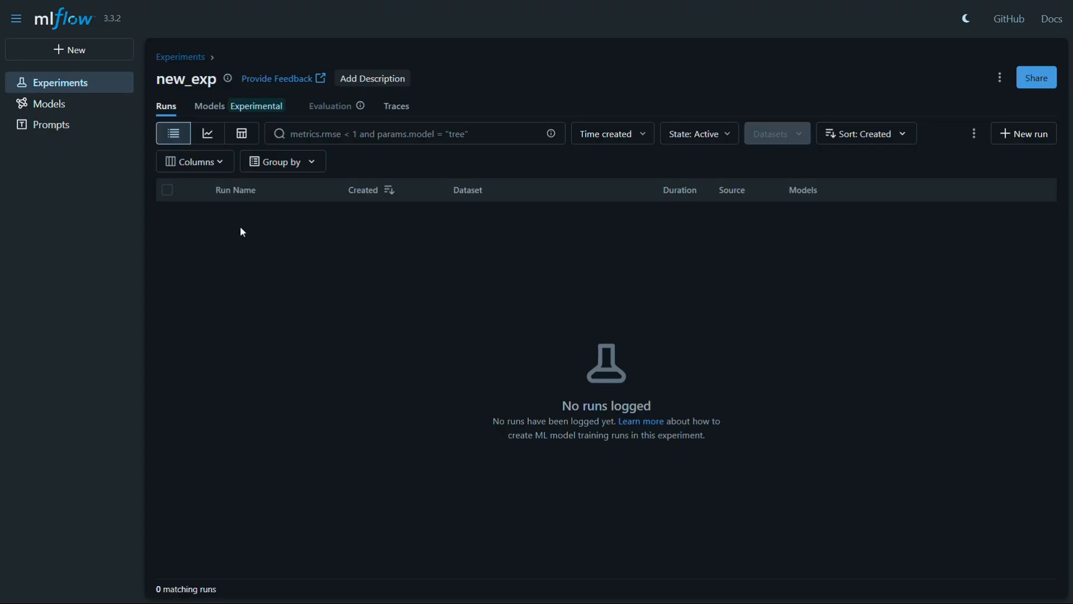
- Reopen new_exp from the experiments list and examine the Classical ML code snippet for a new run using a notebook
click(184, 58)
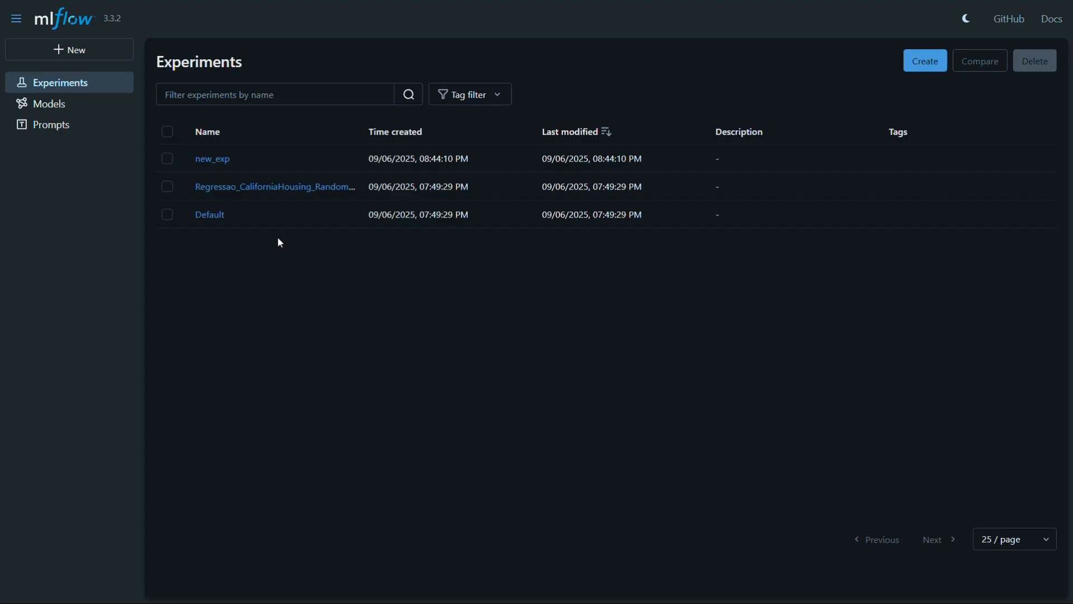
click(213, 160)
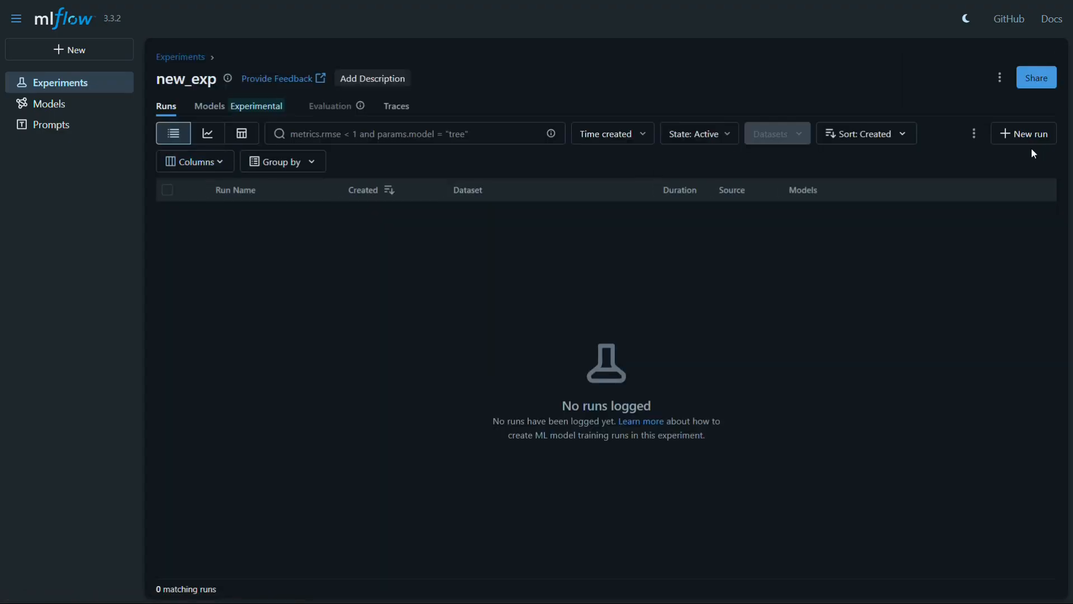
click(1021, 133)
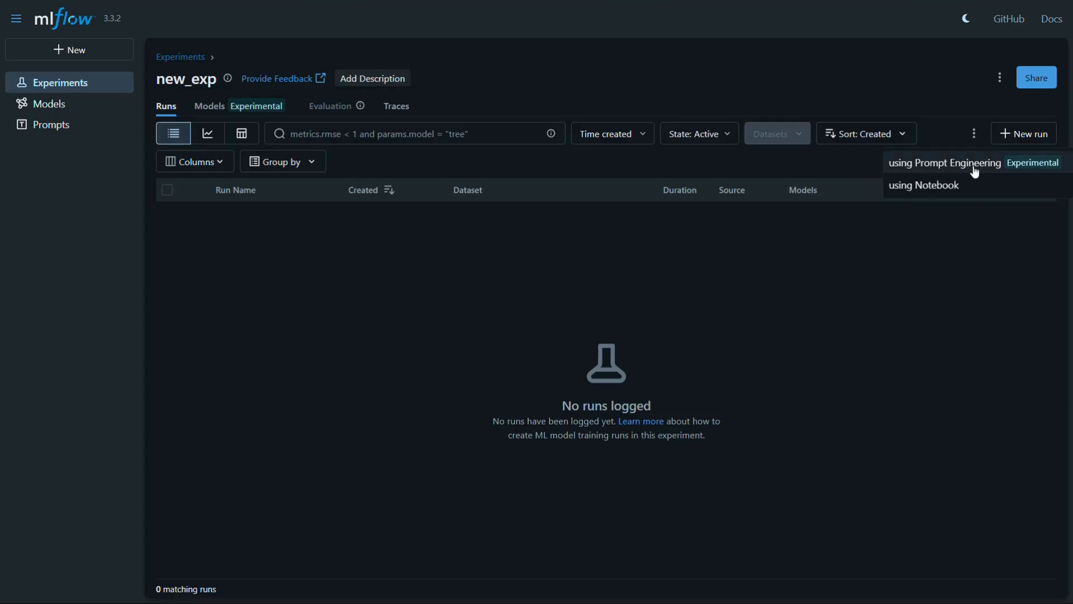
click(949, 190)
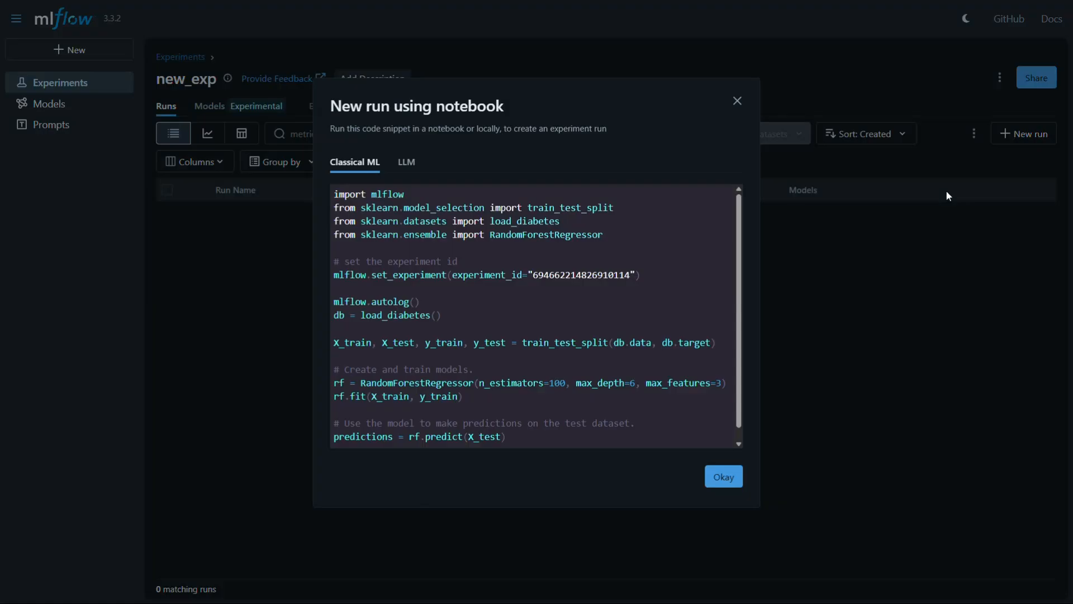
scroll(702, 270, down, 1)
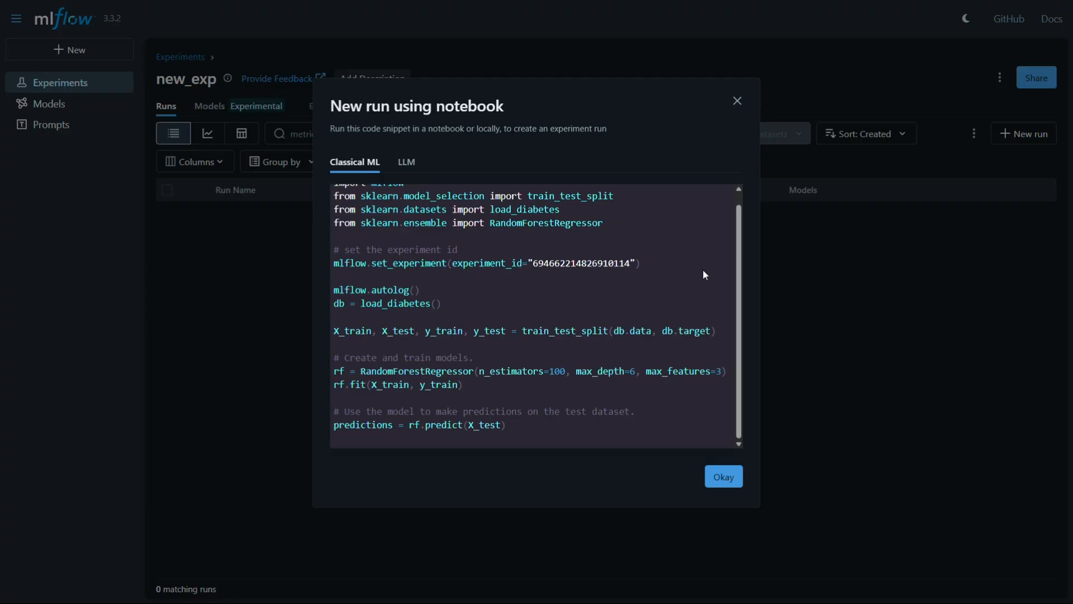
scroll(469, 292, up, 1)
scroll(492, 335, down, 1)
drag(515, 427, 334, 191)
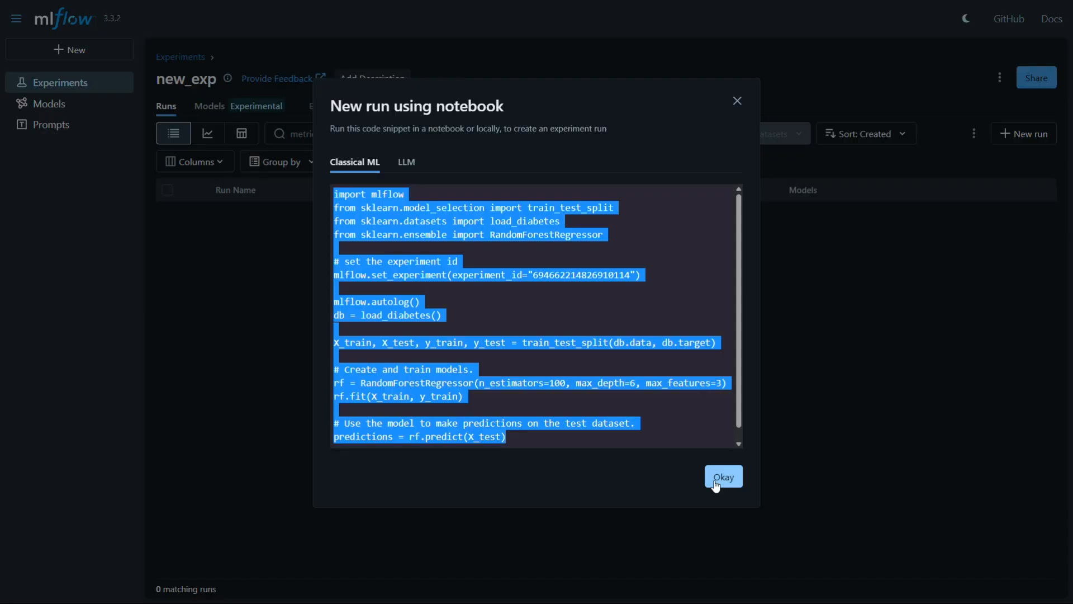
- Read through the LLM code snippet for a new notebook run and close the dialog
click(407, 168)
scroll(647, 330, down, 4)
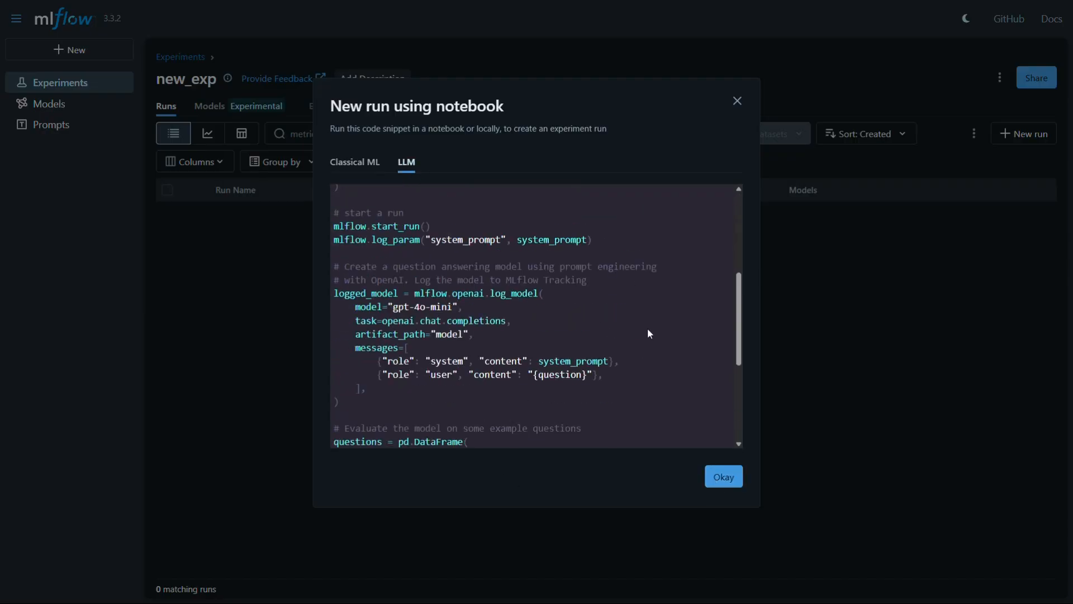
scroll(649, 333, down, 3)
scroll(648, 333, up, 4)
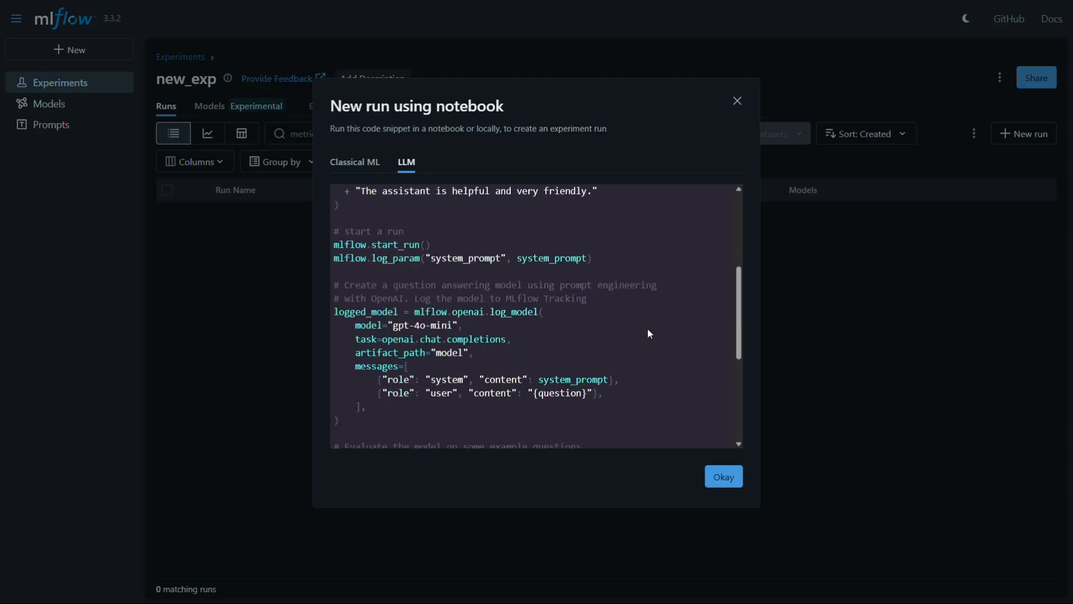
scroll(649, 333, up, 3)
scroll(649, 334, down, 5)
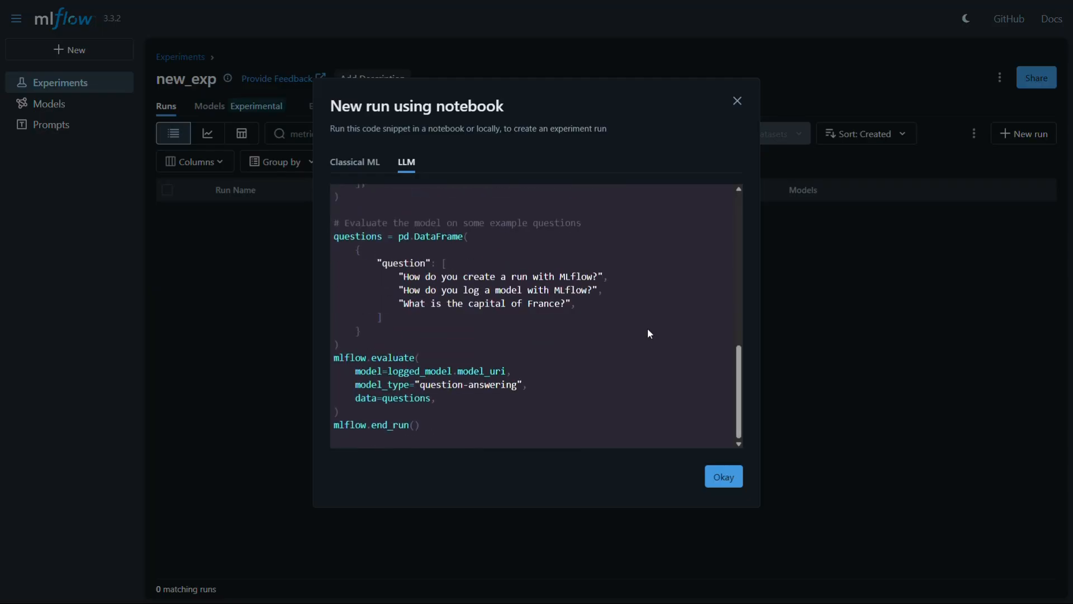
click(725, 479)
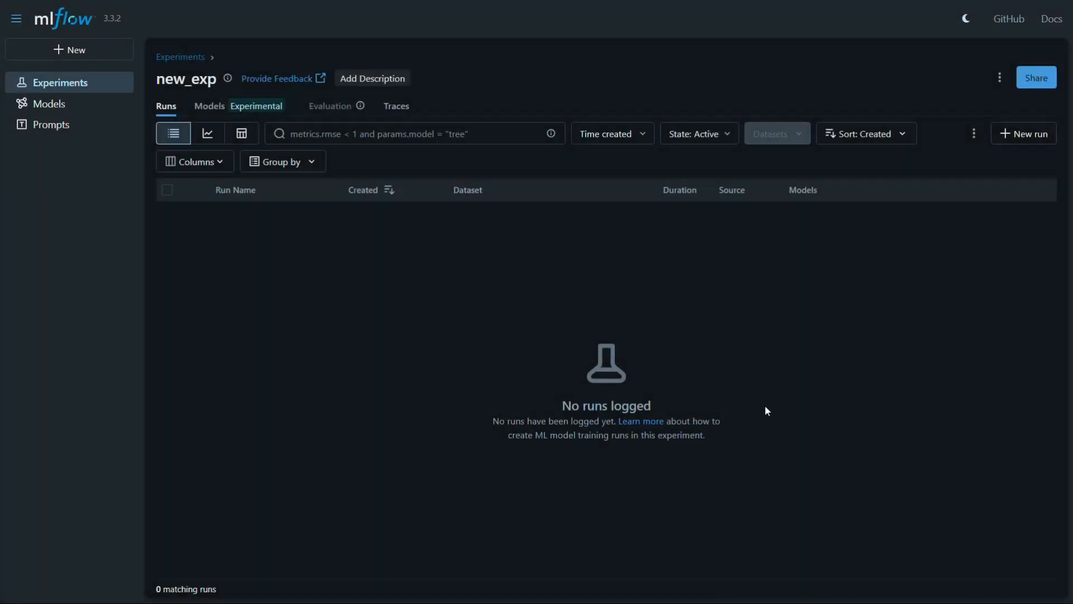